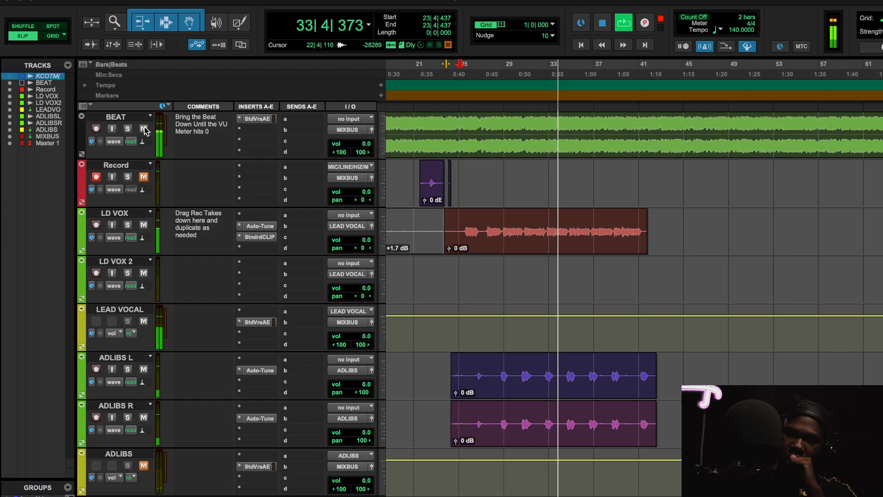
# - Unmute the BEAT track, lower the LEAD VOCAL volume to -0.7 dB, and replay from about bar 25
pyautogui.click(144, 129)
pyautogui.moveTo(351, 336); pyautogui.dragTo(353, 339)
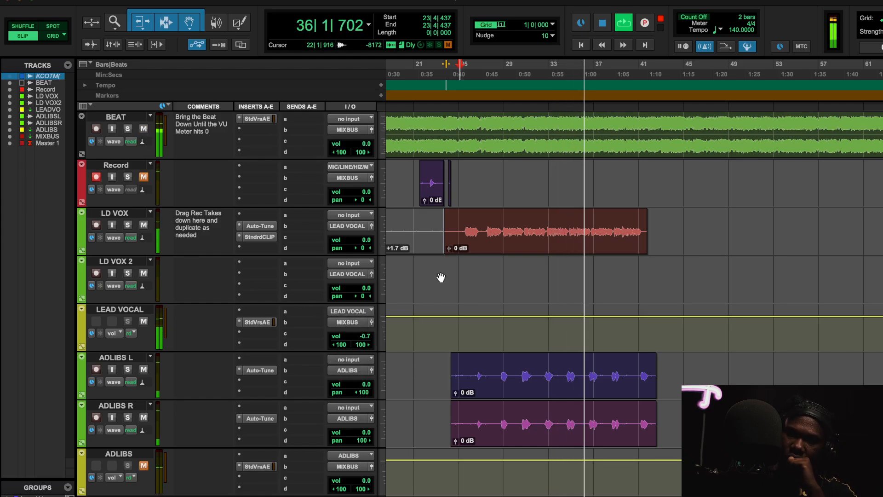
pyautogui.click(465, 78)
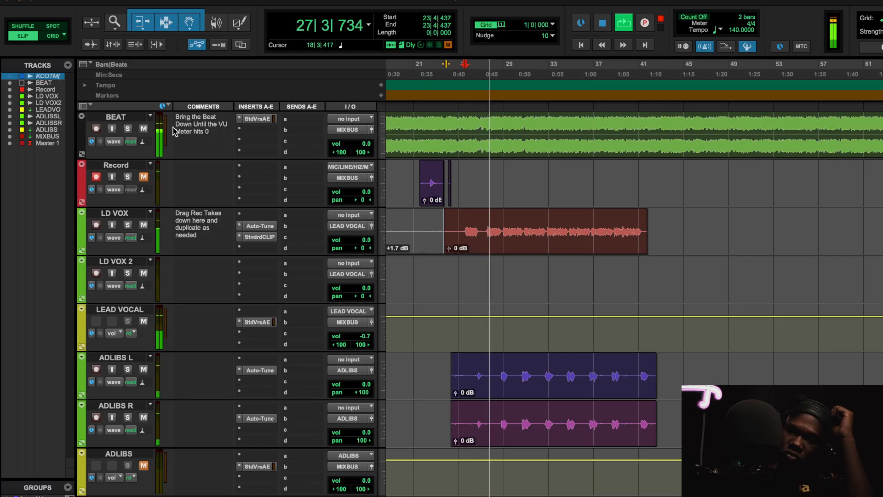
# - Mute the BEAT track and restart playback to hear the vocals on their own
pyautogui.click(144, 129)
pyautogui.press('space')
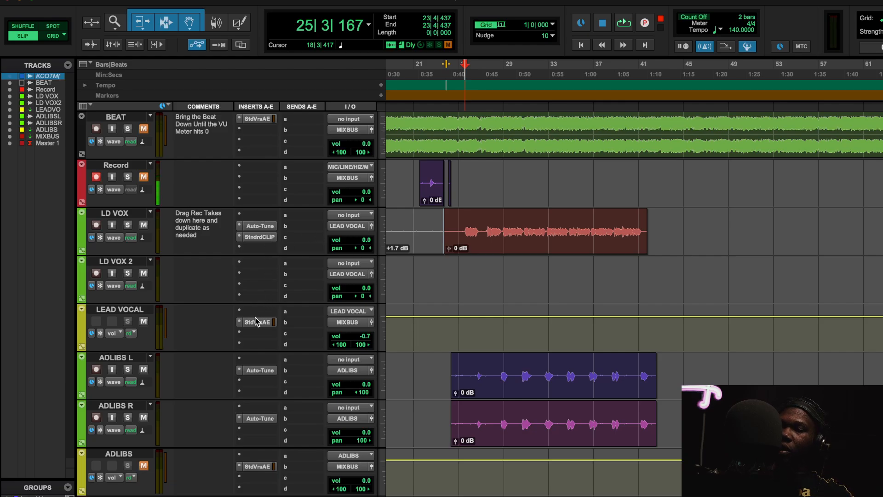
pyautogui.press('space')
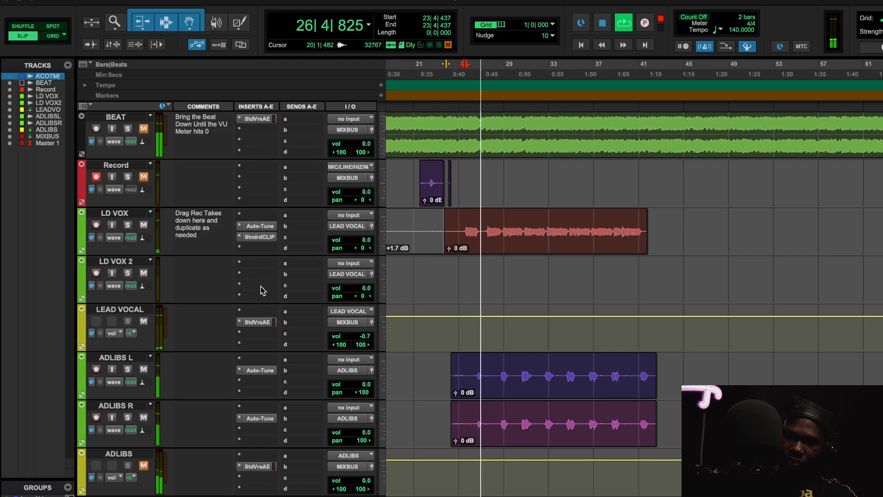
# - Save the StudioVerse chain on the LEAD VOCAL track as a new preset named Ken Carson V3 Lead Preset
pyautogui.click(257, 323)
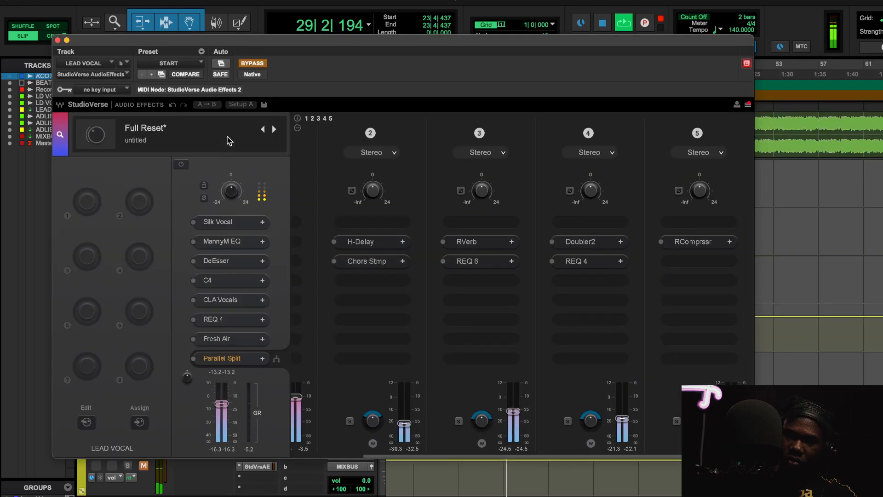
pyautogui.click(264, 104)
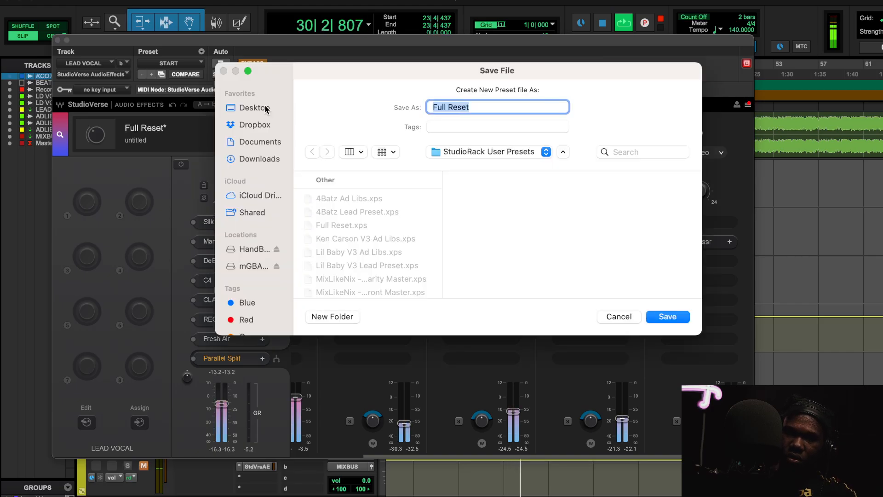
pyautogui.write('Ken Carson V3 Ad Libs')
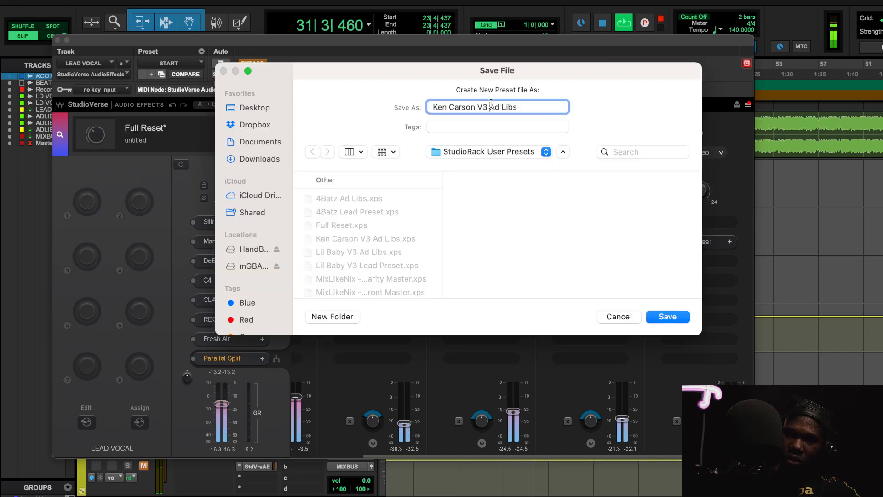
pyautogui.moveTo(490, 106); pyautogui.dragTo(528, 106)
pyautogui.write('Lead Preset')
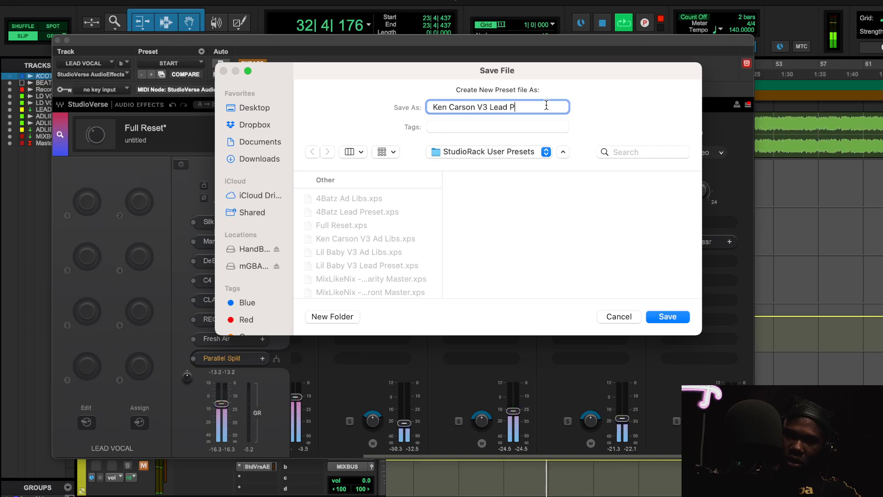
pyautogui.press('Return')
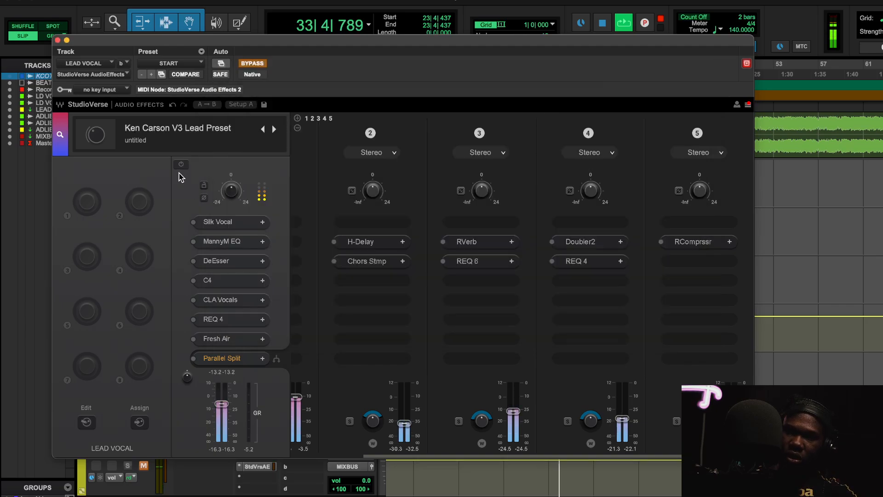
# - Turn off bypass on the LEAD VOCAL StudioVerse plugin, close its window and stop playback
pyautogui.click(248, 64)
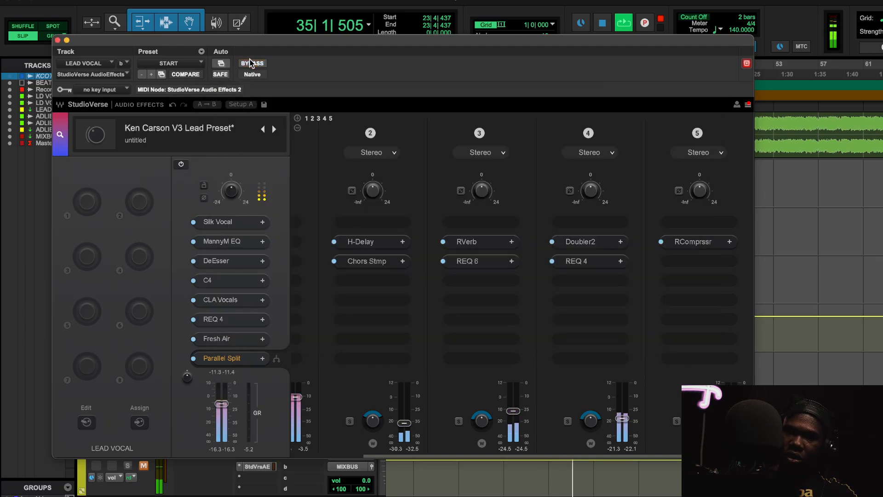
pyautogui.click(58, 40)
pyautogui.press('space')
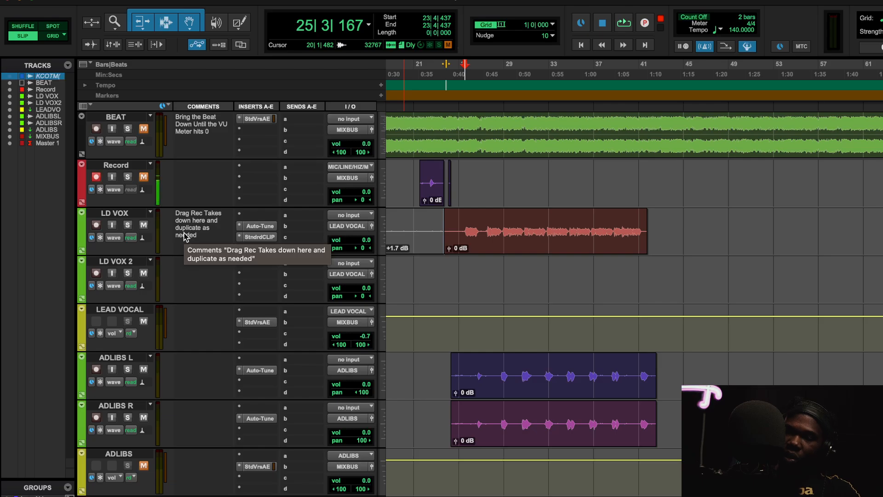
# - Open StandardCLIP on the LD VOX track and compare the vocal with it bypassed and active during playback
pyautogui.click(261, 237)
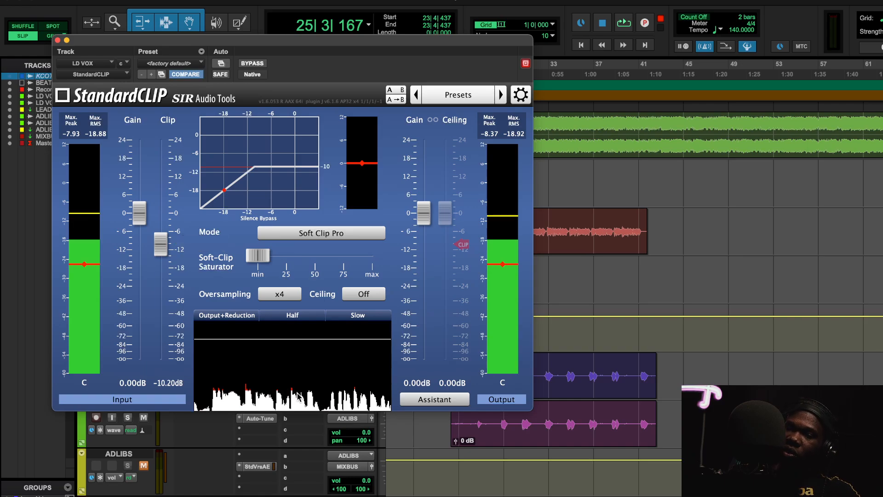
pyautogui.press('space')
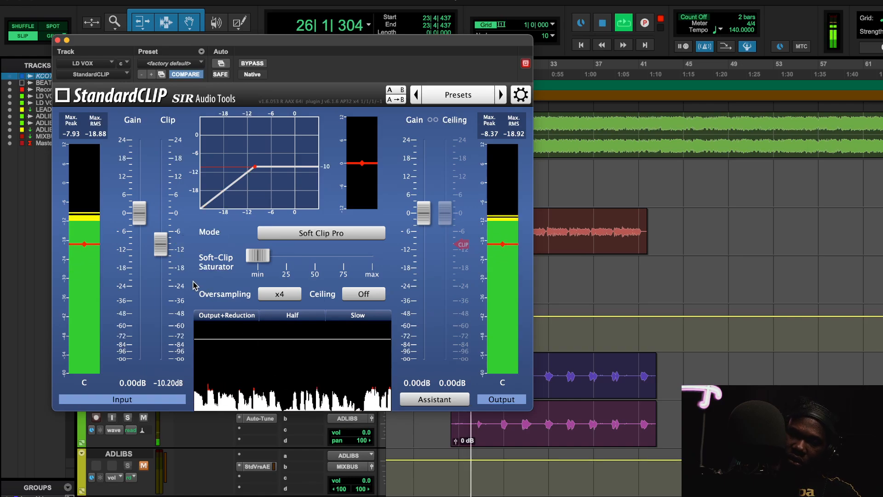
pyautogui.click(255, 63)
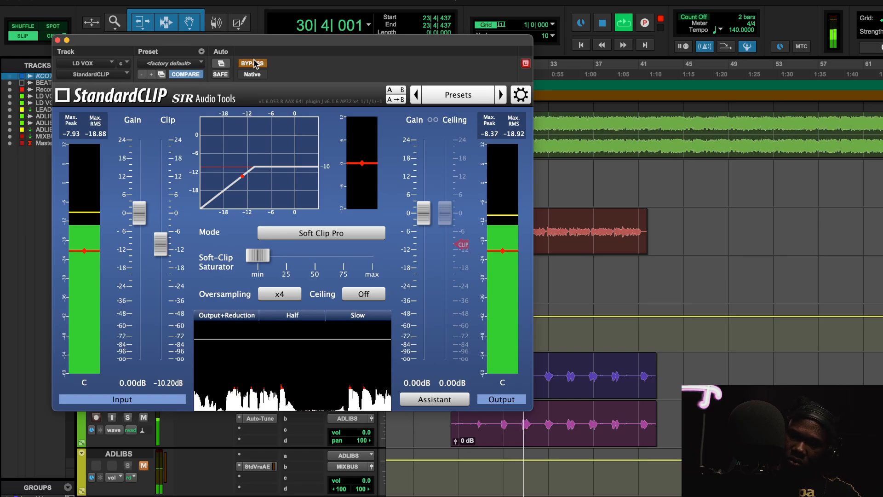
pyautogui.click(255, 63)
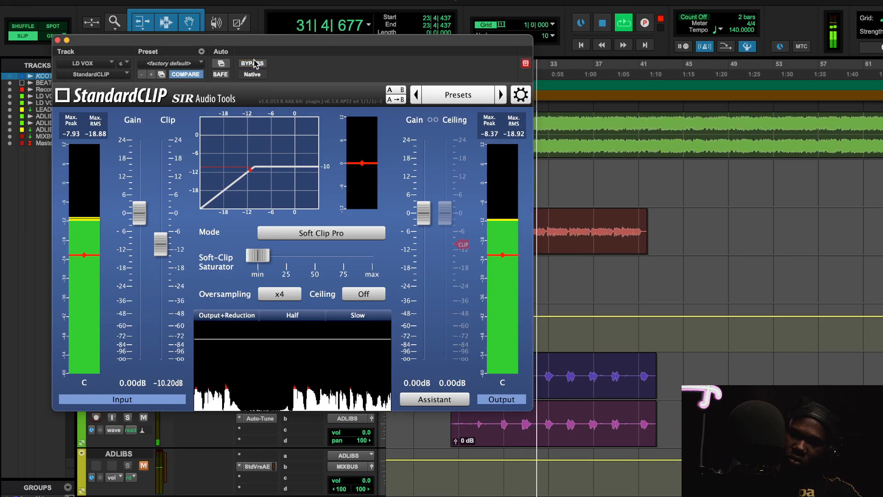
# - Lower the StandardCLIP input clip level to -10.80 dB on LD VOX, stop playback and close the plugin
pyautogui.moveTo(163, 251)
pyautogui.mouseDown()
pyautogui.moveTo(167, 282)
pyautogui.moveTo(179, 251)
pyautogui.mouseUp()
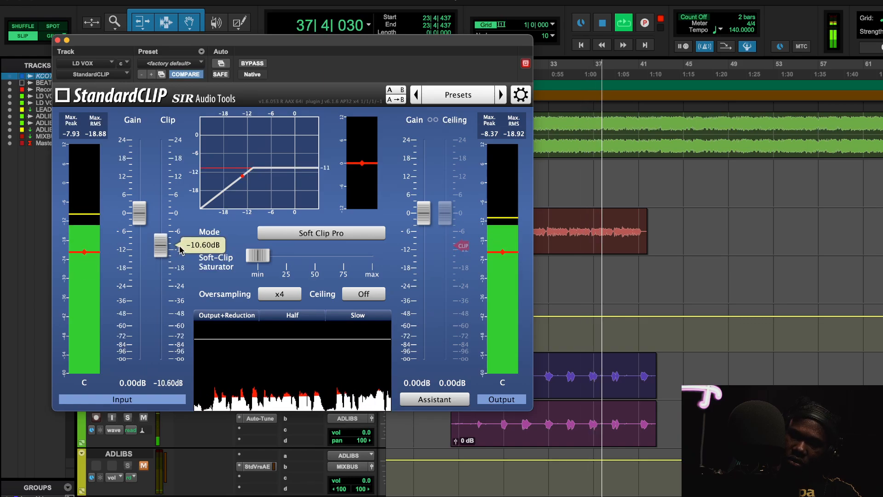
pyautogui.press('space')
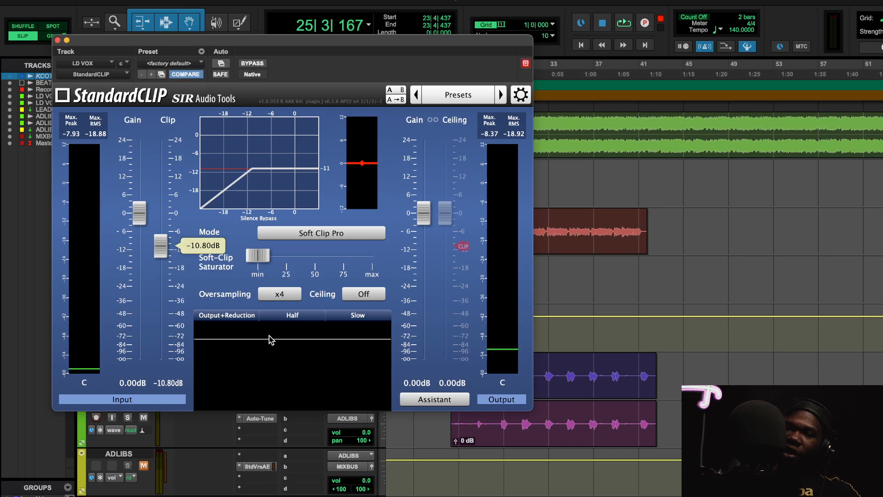
pyautogui.click(57, 40)
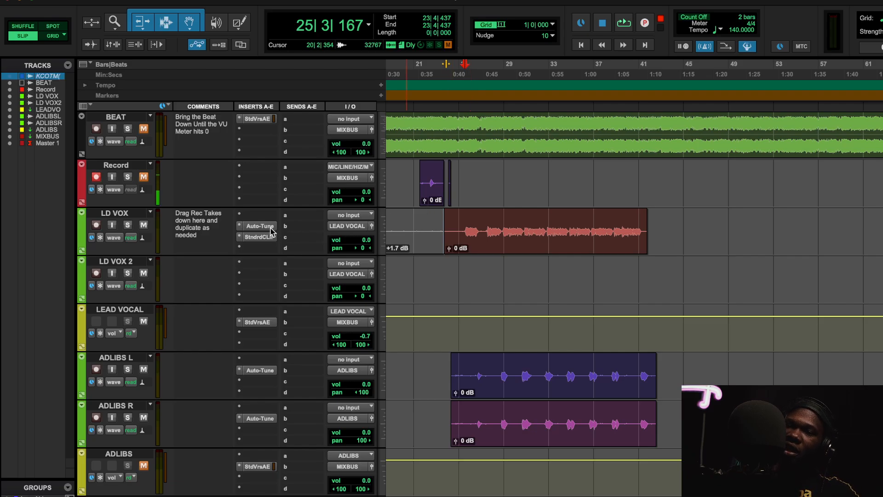
# - Open Auto-Tune on the LD VOX track and examine its retune, key and scale settings during playback
pyautogui.click(260, 226)
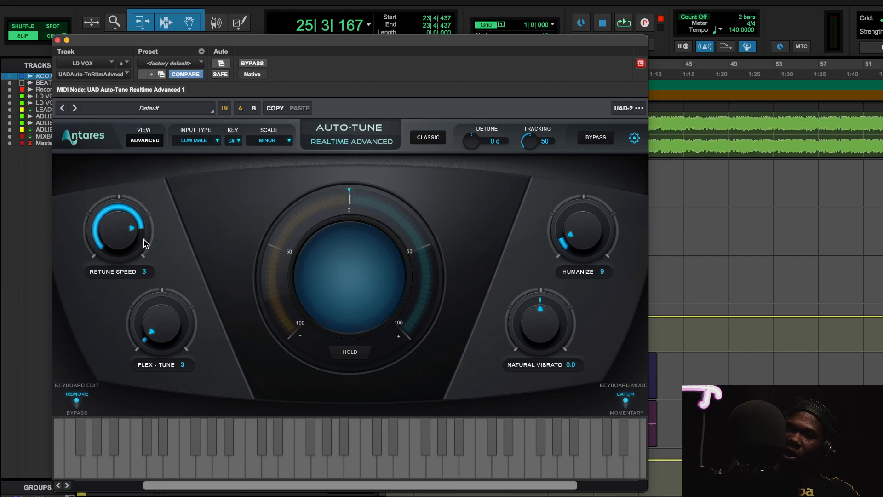
pyautogui.press('space')
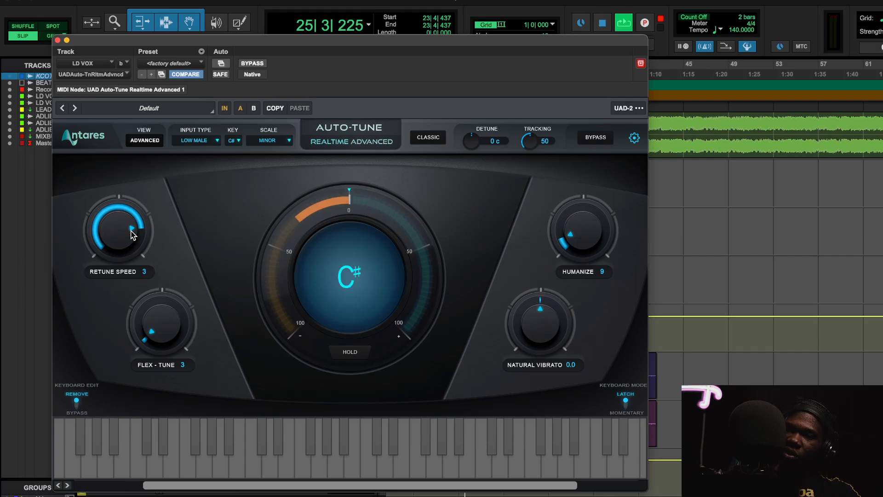
pyautogui.click(58, 40)
pyautogui.click(267, 228)
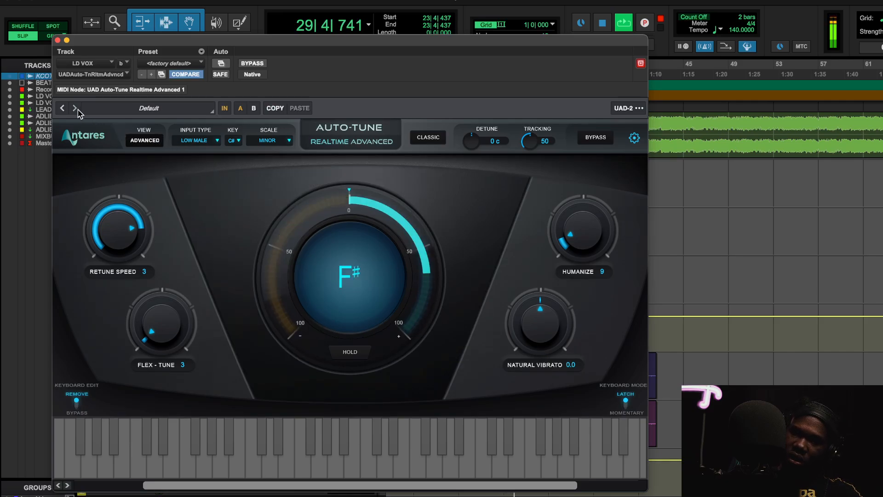
# - Stop playback, close the Auto-Tune window and unmute the BEAT track
pyautogui.press('space')
pyautogui.click(58, 41)
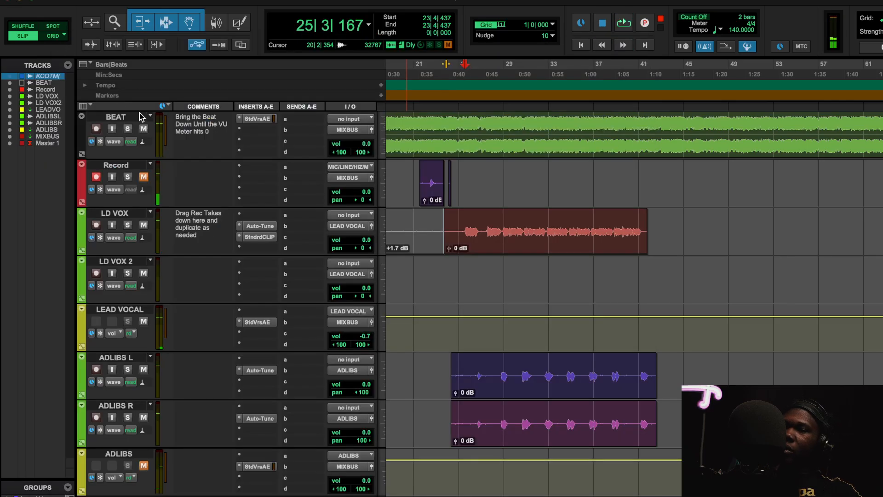
pyautogui.click(144, 129)
# - Open Silk Vocal from the LEAD VOCAL StudioVerse chain, audition it during playback and close it
pyautogui.click(257, 322)
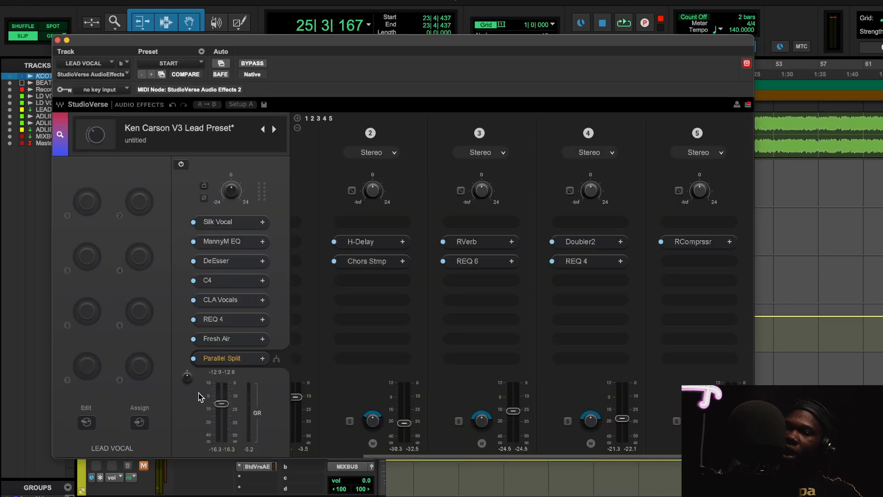
pyautogui.click(226, 222)
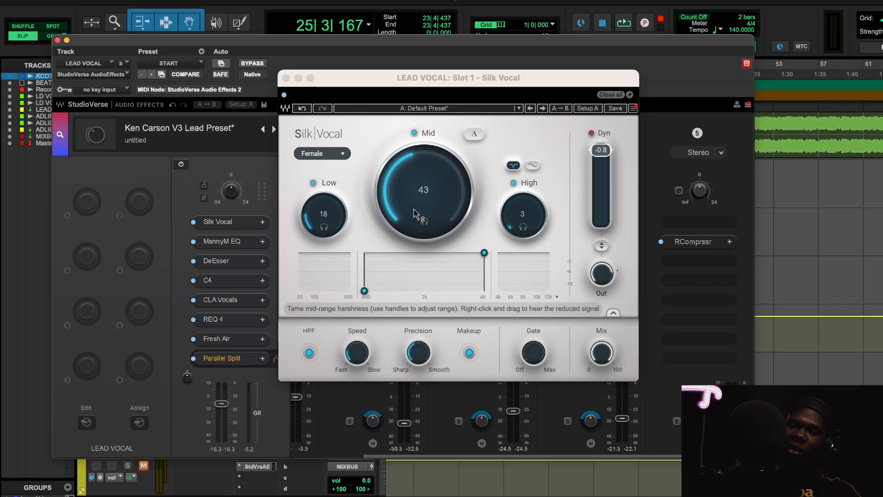
pyautogui.press('space')
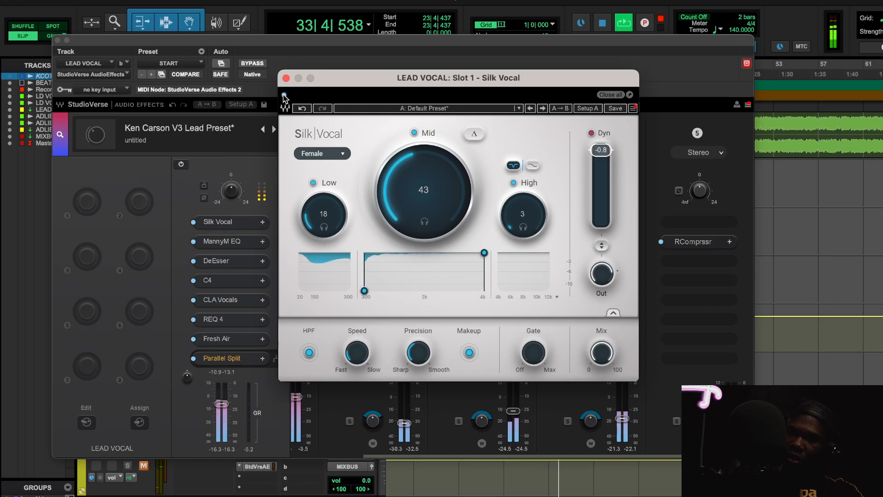
pyautogui.press('space')
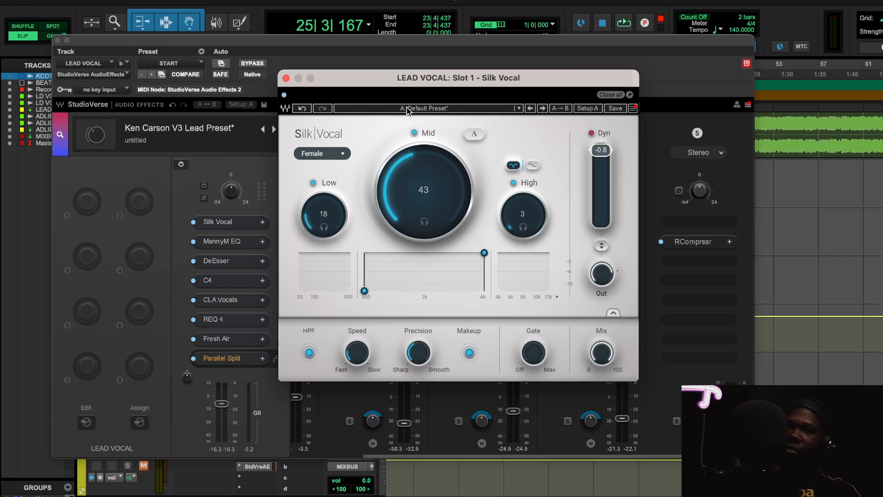
pyautogui.click(286, 79)
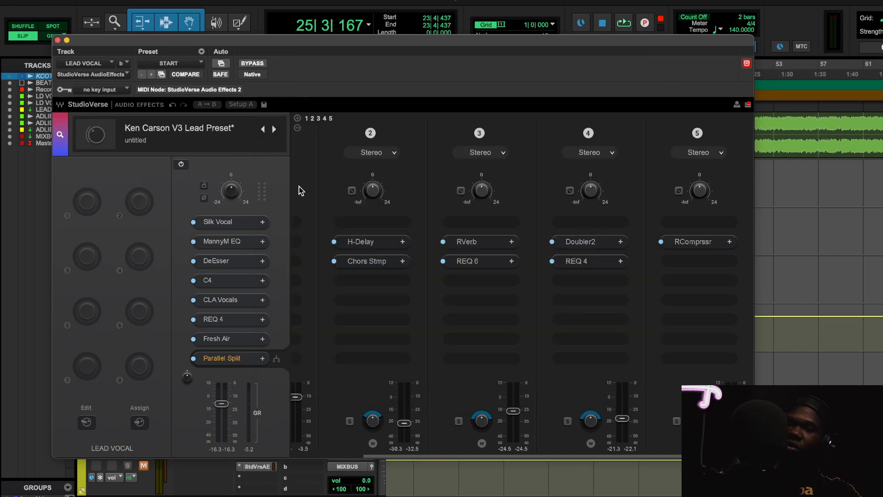
# - Open MannyM EQ in the LEAD VOCAL chain and examine its high-pass filter and band gain settings
pyautogui.click(239, 243)
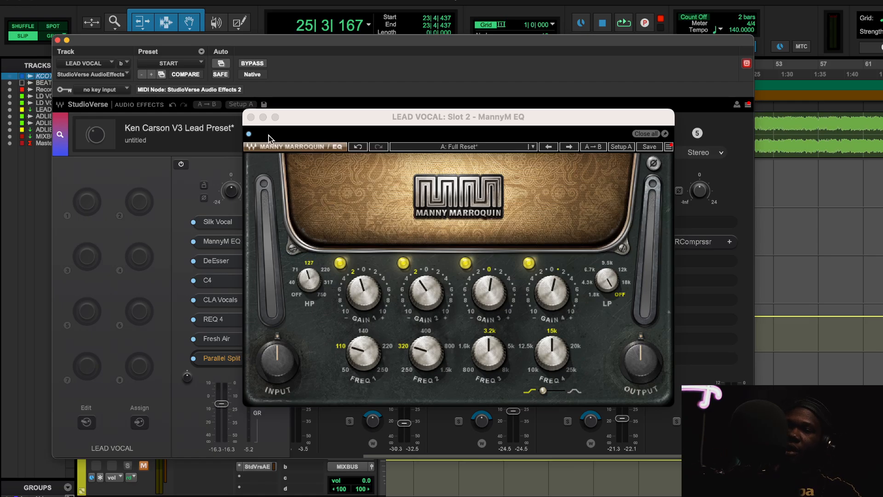
pyautogui.click(313, 281)
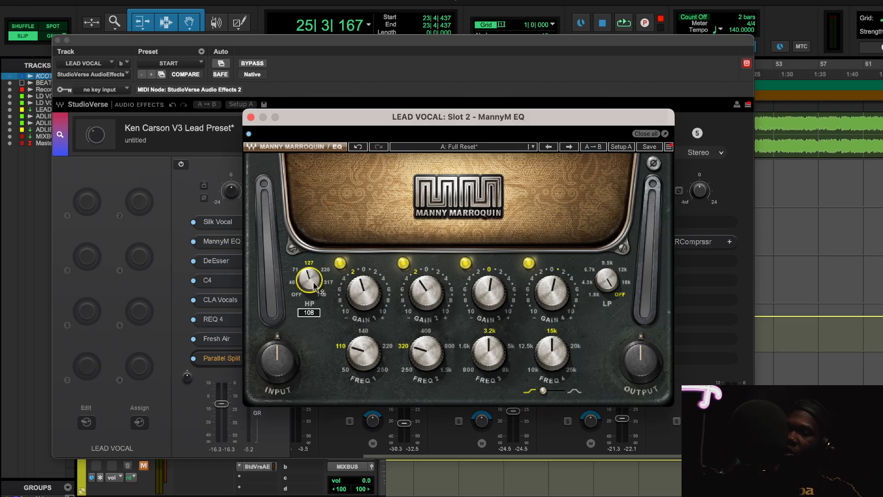
pyautogui.click(433, 288)
pyautogui.click(359, 296)
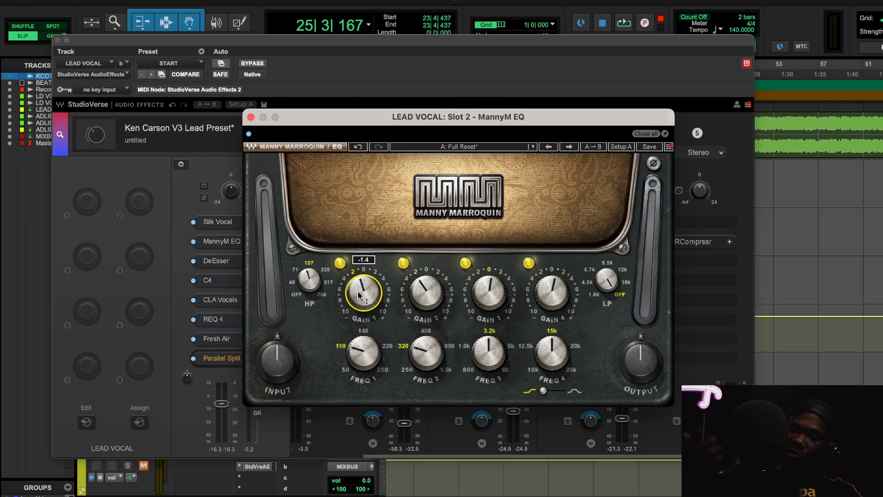
pyautogui.click(556, 298)
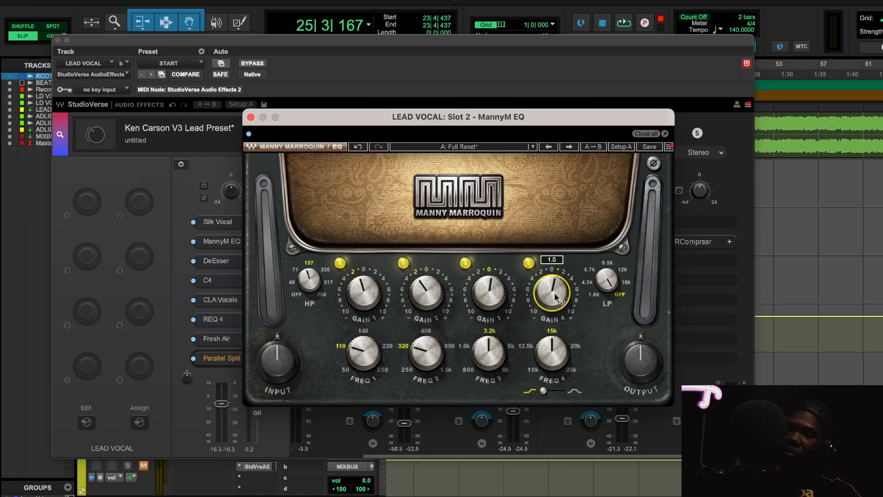
# - Play the session and compare the lead vocal with MannyM EQ bypassed and active
pyautogui.press('space')
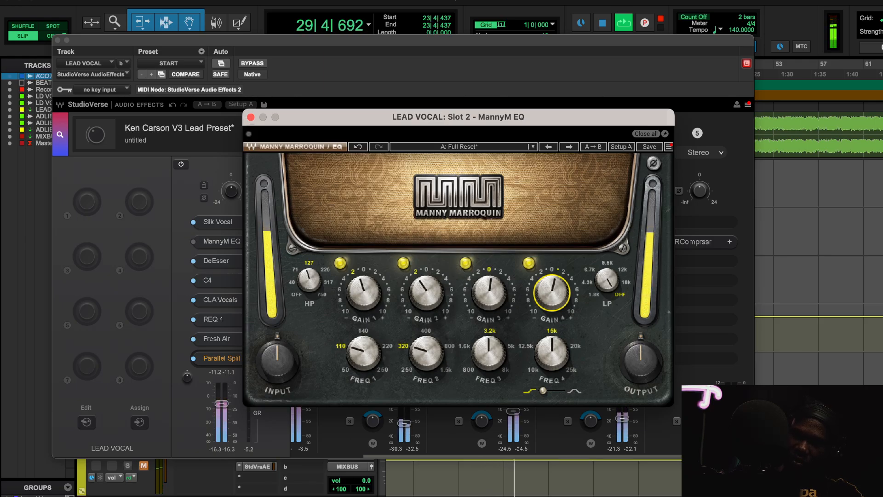
pyautogui.click(610, 447)
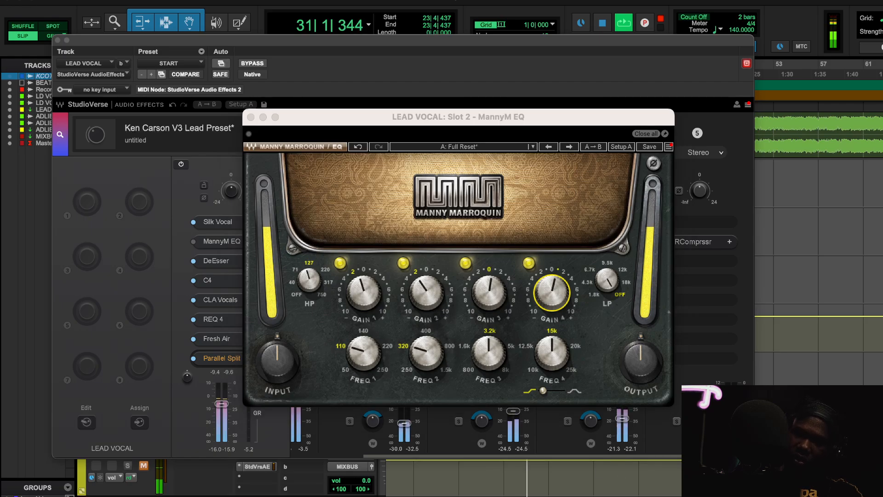
pyautogui.press('super+w')
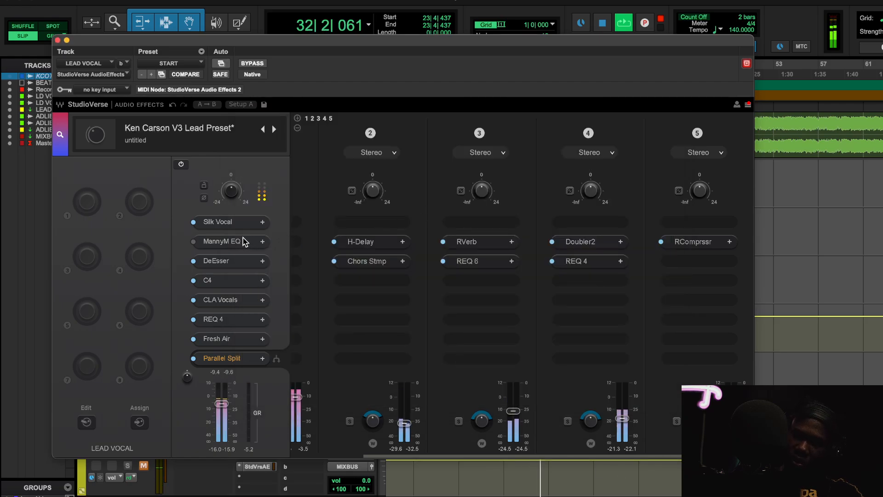
pyautogui.click(243, 241)
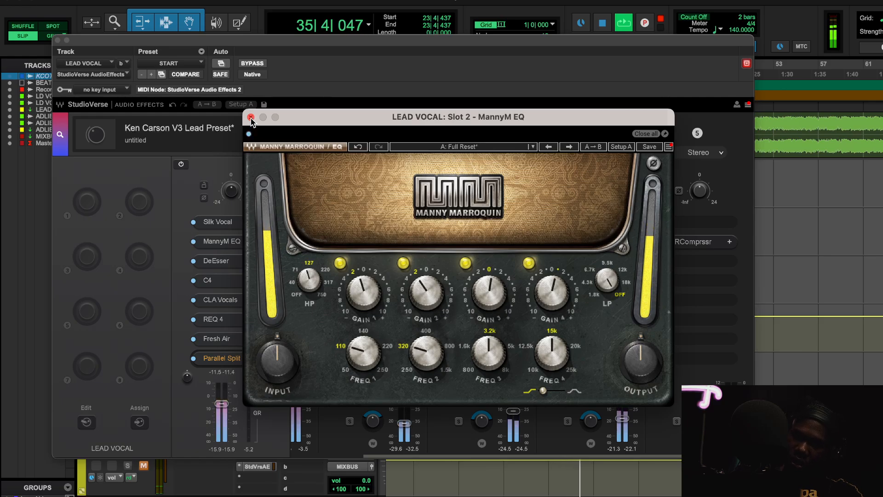
# - Close the MannyM EQ and StudioVerse windows and play the session with the LEAD VOCAL track muted
pyautogui.click(251, 118)
pyautogui.click(57, 41)
pyautogui.press('space')
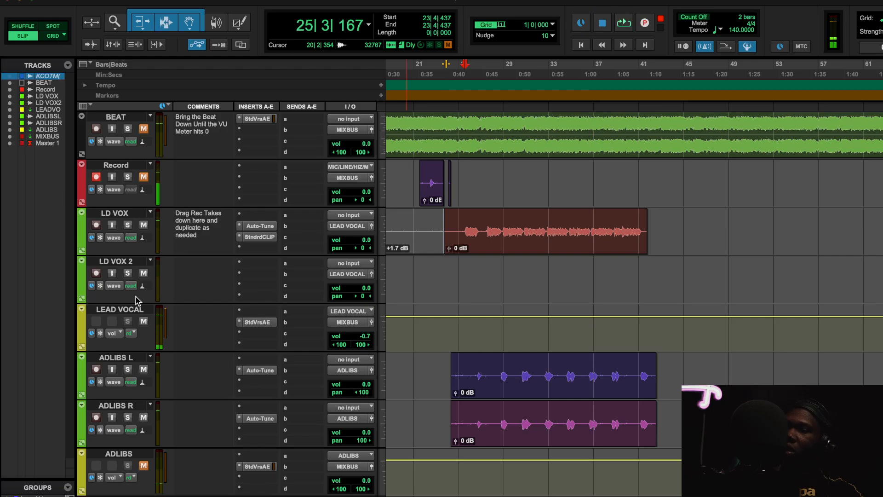
pyautogui.press('space')
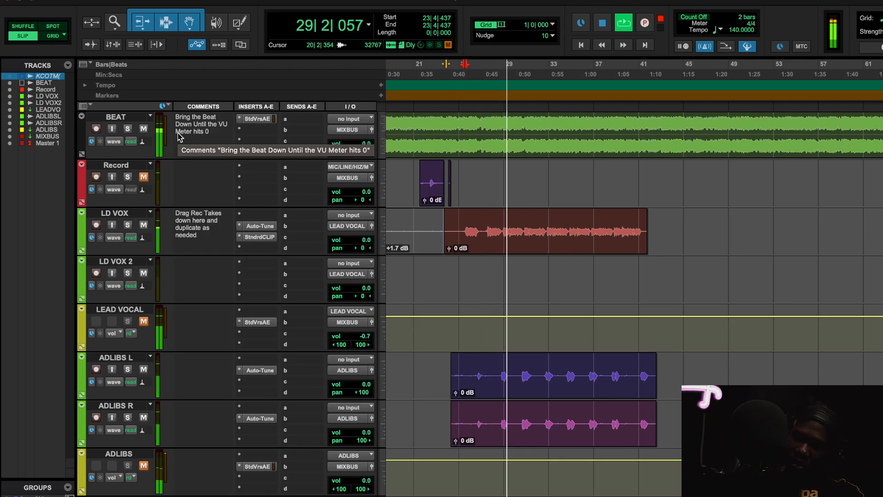
# - Mute the BEAT track and unmute the LEAD VOCAL track
pyautogui.click(178, 138)
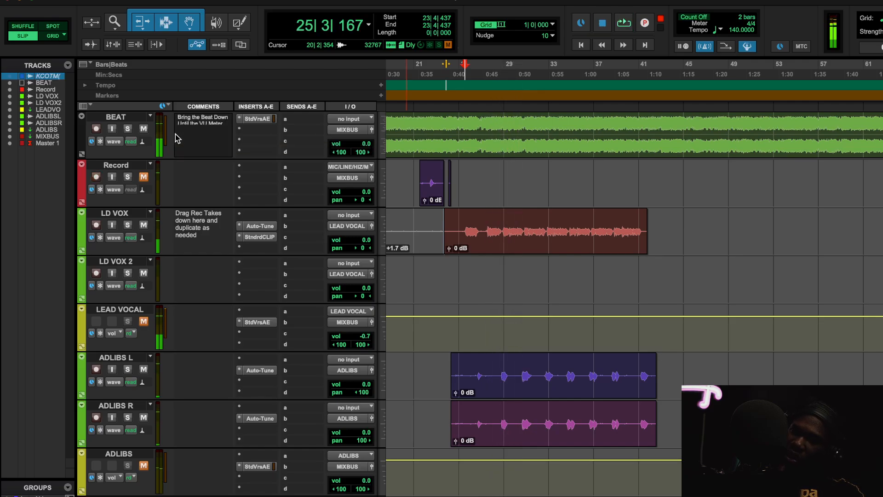
pyautogui.click(143, 129)
pyautogui.click(144, 321)
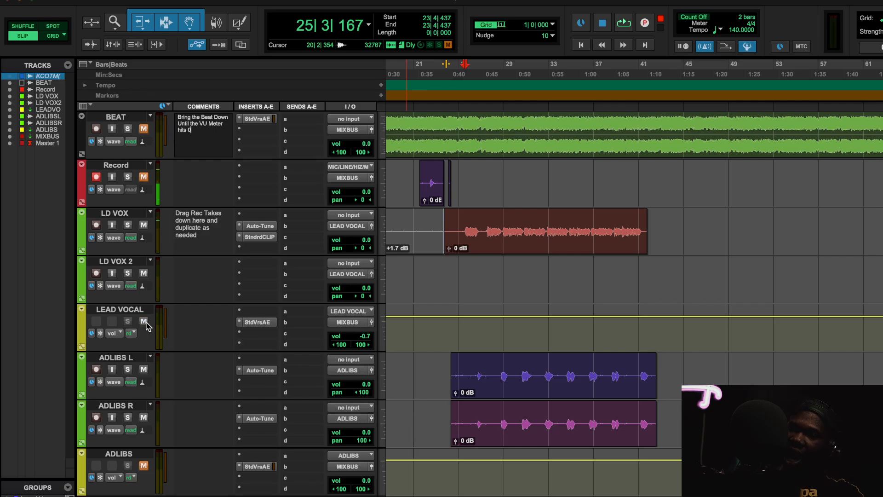
# - Reopen the LEAD VOCAL StudioVerse chain, audition DeEsser during playback and close it
pyautogui.click(274, 323)
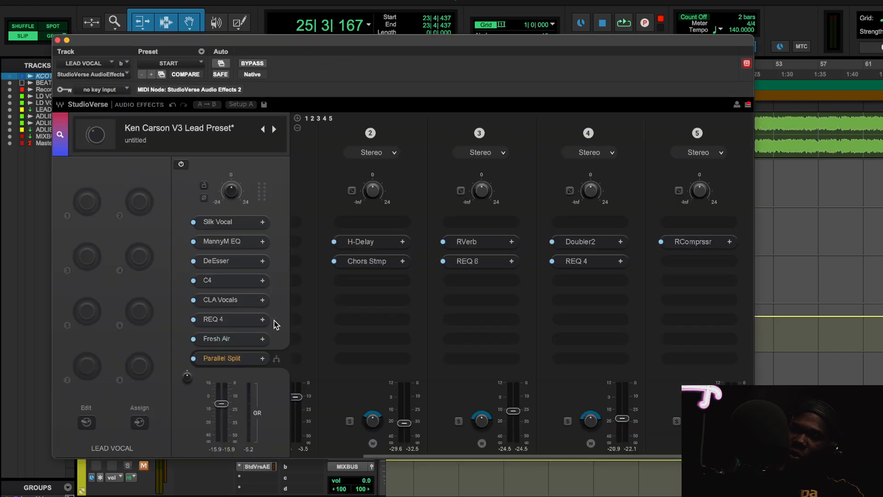
pyautogui.click(241, 265)
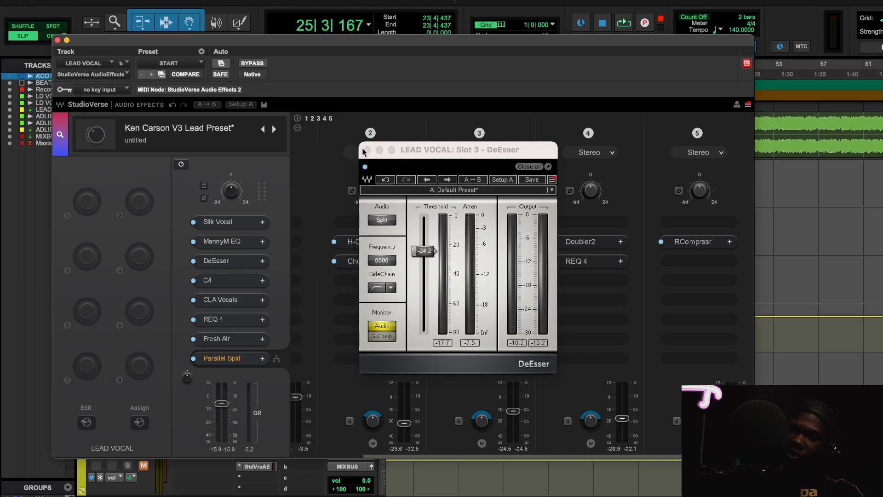
pyautogui.press('space')
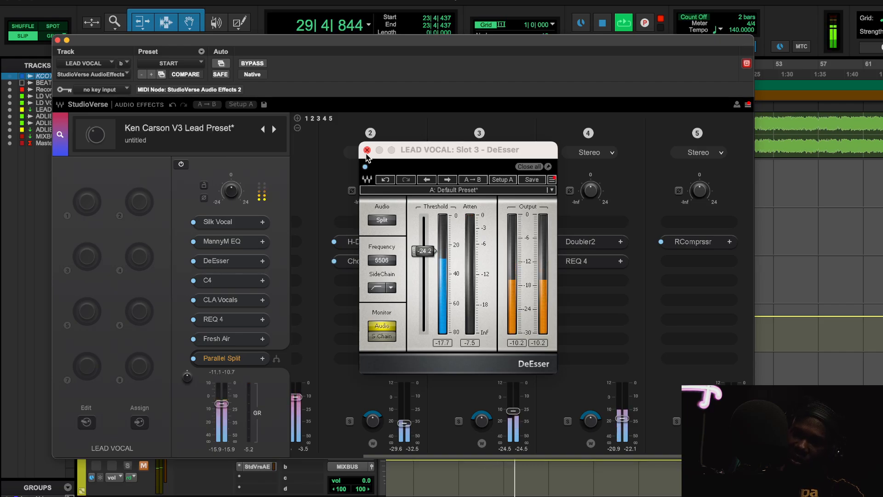
pyautogui.click(367, 150)
pyautogui.press('space')
# - Open C4, compare the lead vocal with it bypassed and active during playback, and close it
pyautogui.click(225, 280)
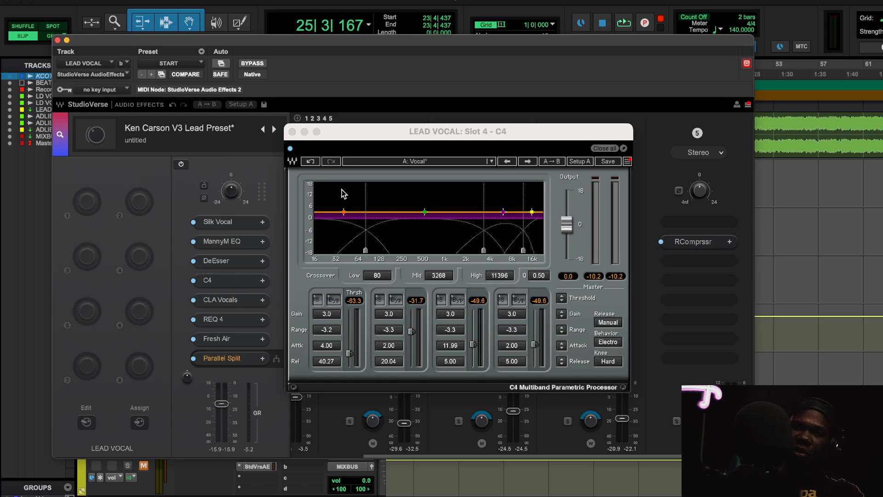
pyautogui.press('space')
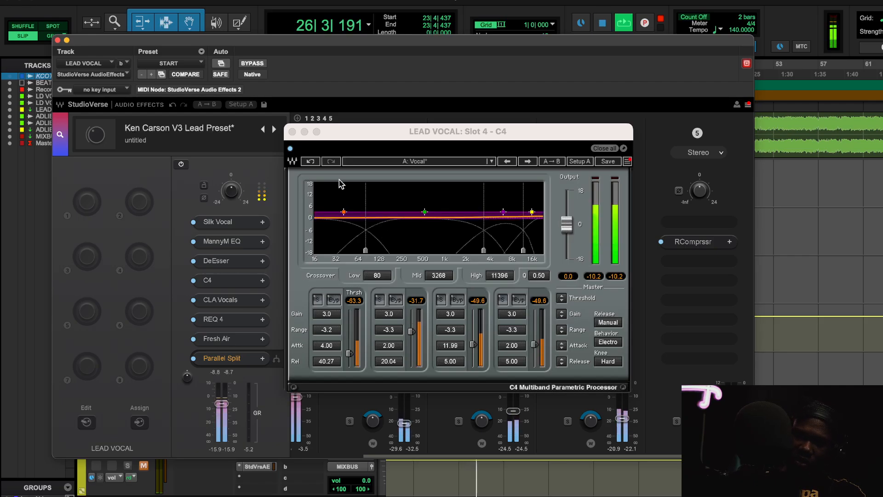
pyautogui.click(290, 149)
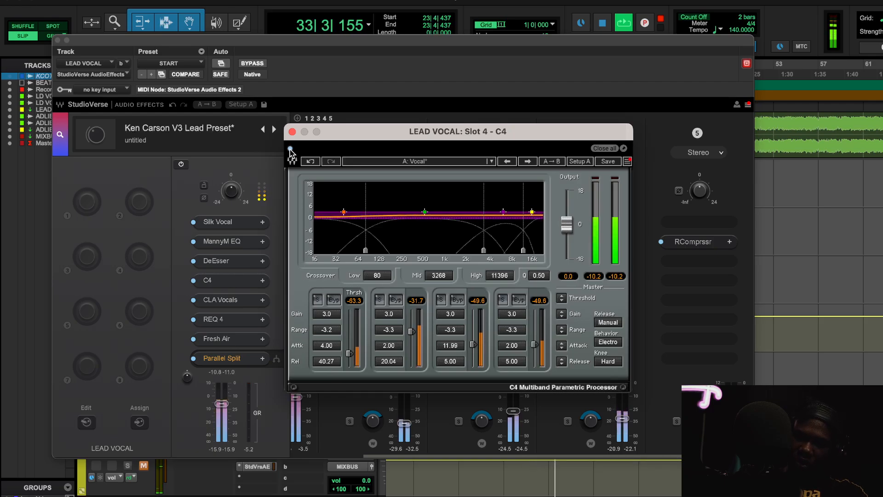
pyautogui.press('space')
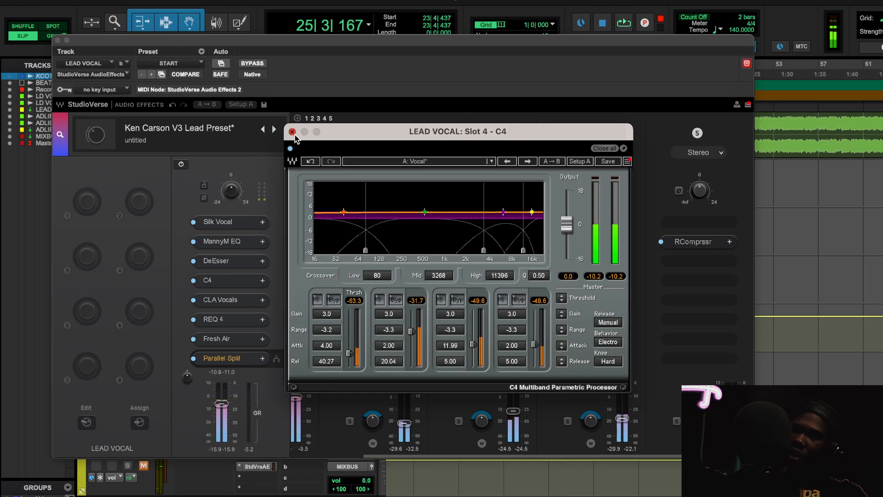
pyautogui.click(292, 132)
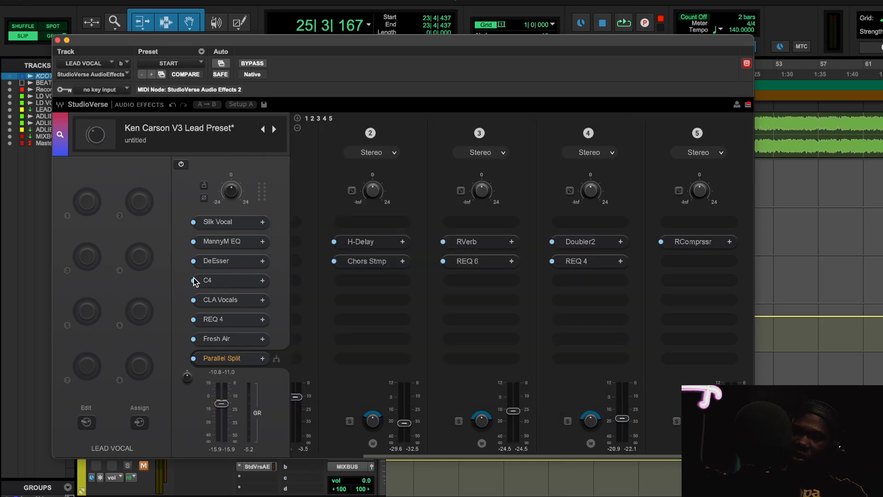
# - Open CLA Vocals in the LEAD VOCAL chain and examine its treble and bass fader settings
pyautogui.click(226, 300)
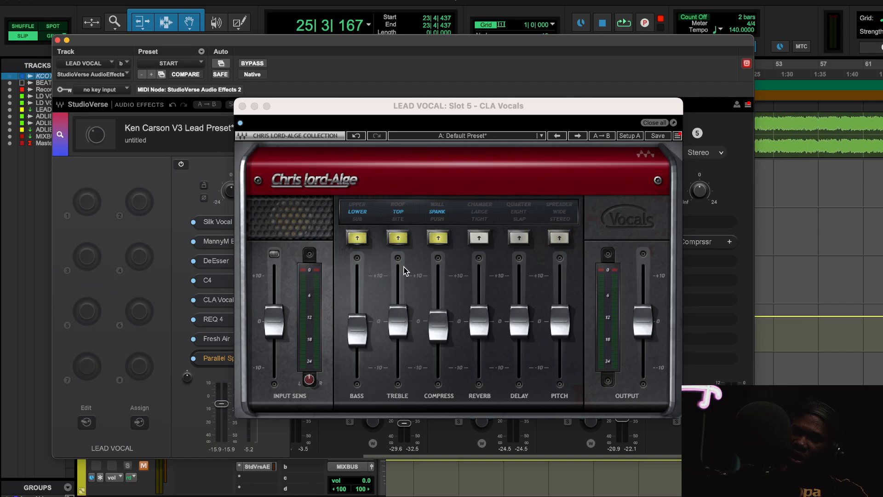
pyautogui.click(394, 324)
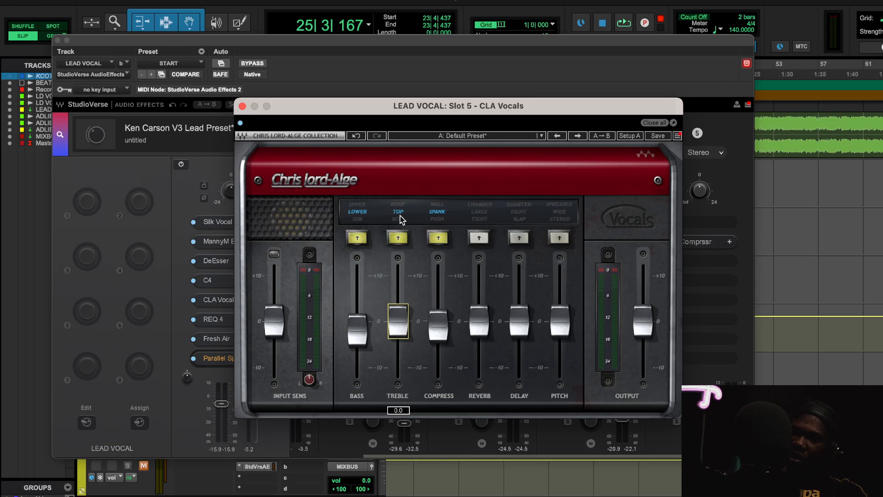
pyautogui.click(350, 333)
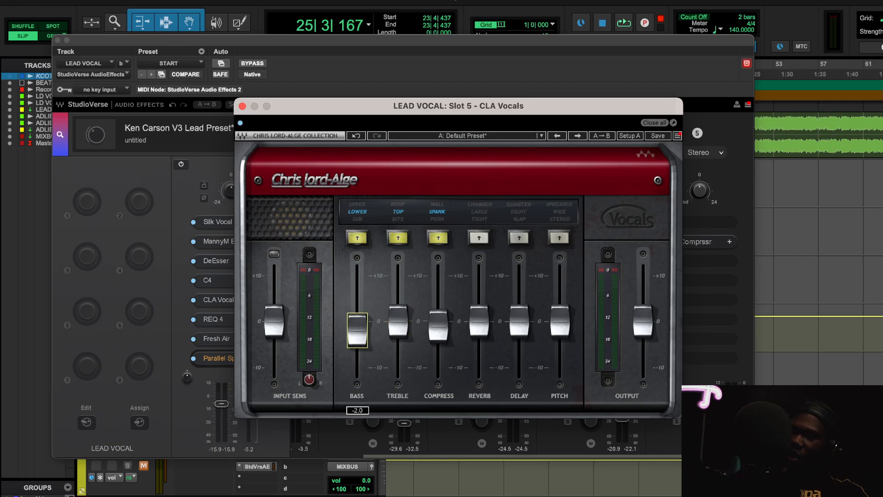
# - Play the session, compare the lead vocal with CLA Vocals bypassed and active, and close the plugin
pyautogui.press('space')
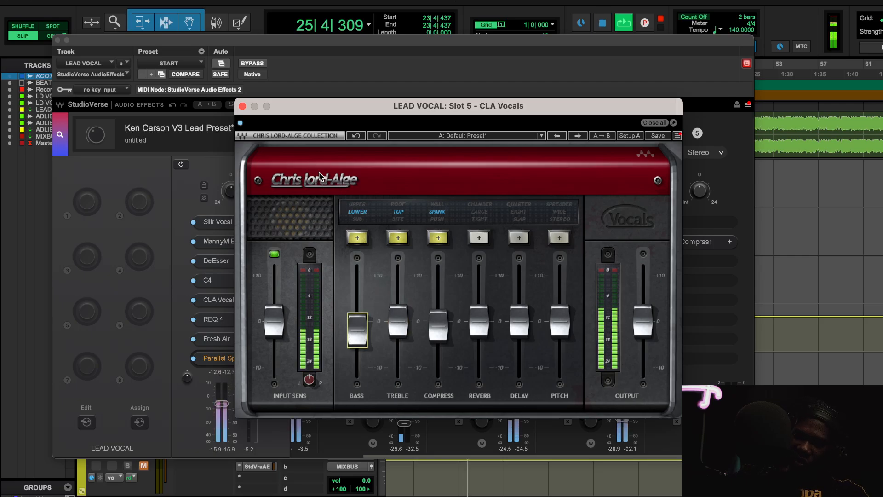
pyautogui.click(240, 123)
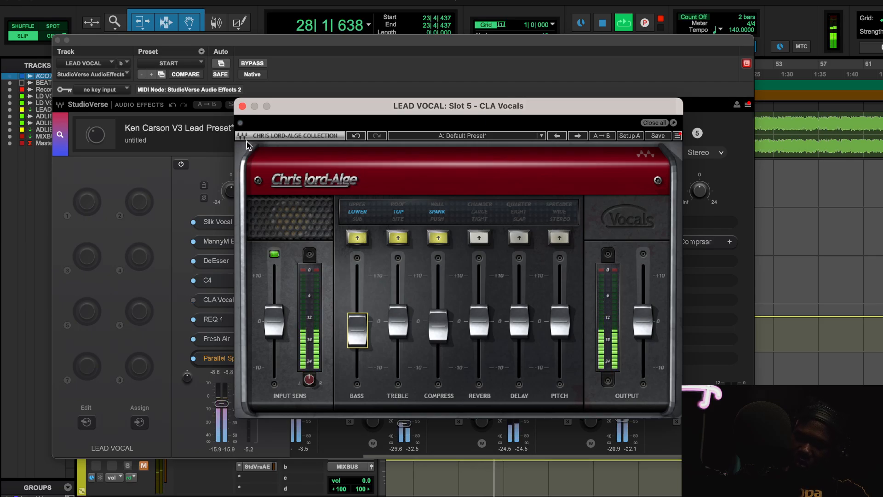
pyautogui.click(240, 122)
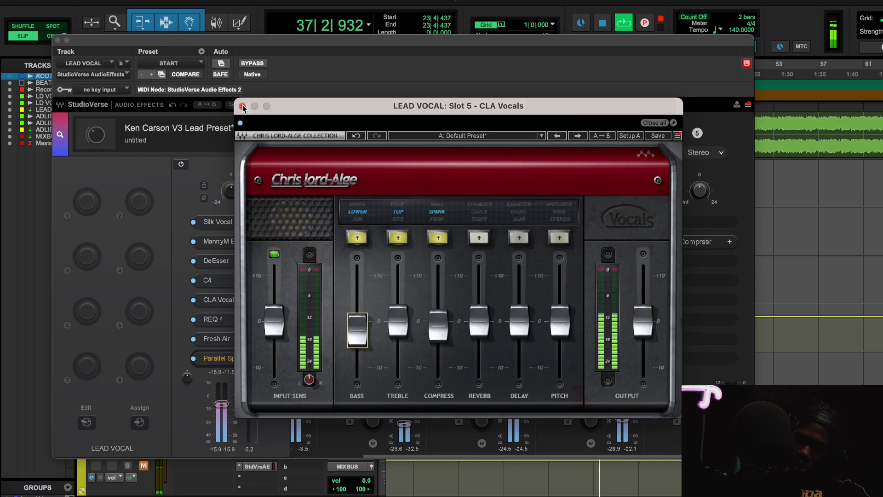
pyautogui.press('space')
pyautogui.click(242, 107)
# - Review the CLA Vocals, REQ 4 and Silk Vocal settings in the LEAD VOCAL chain, closing each plugin
pyautogui.click(230, 300)
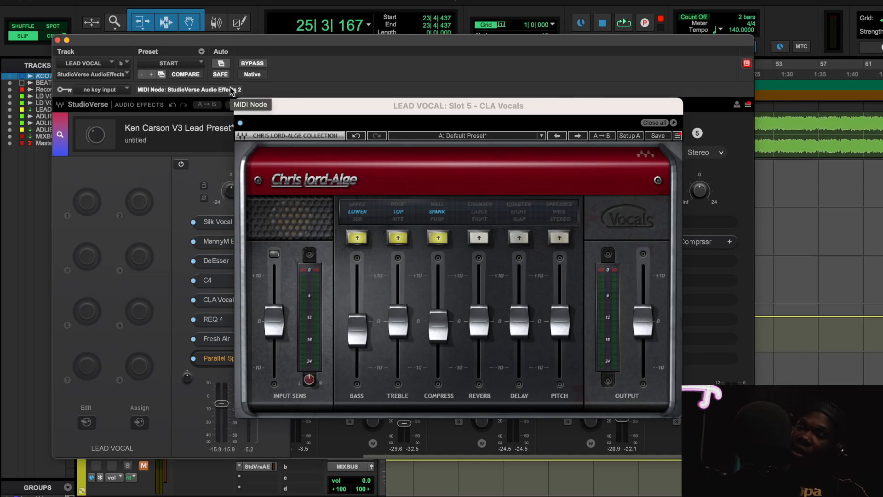
pyautogui.click(240, 109)
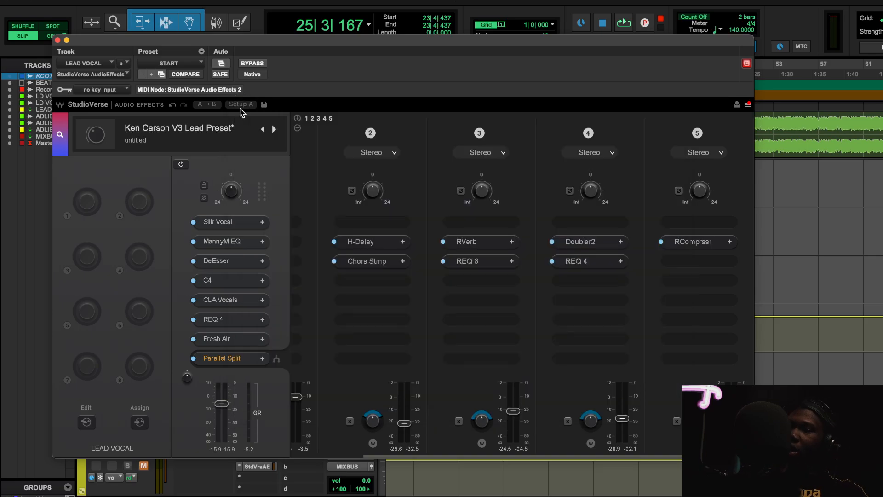
pyautogui.click(214, 319)
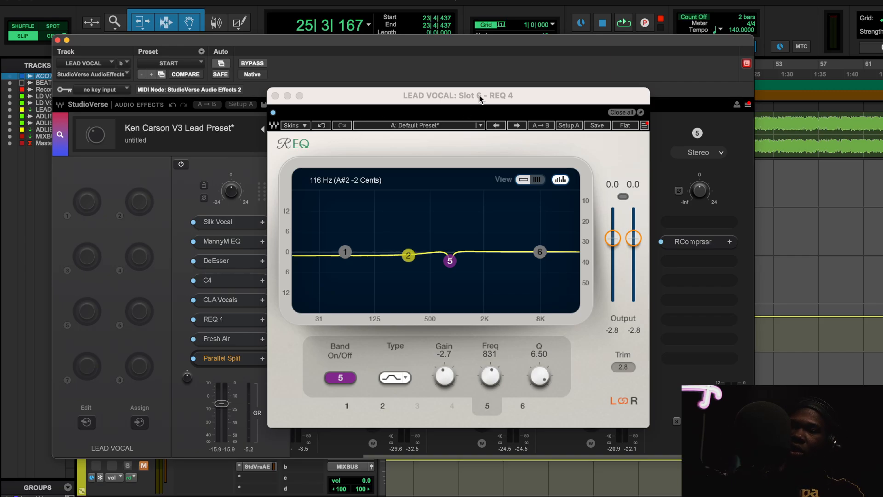
pyautogui.click(234, 306)
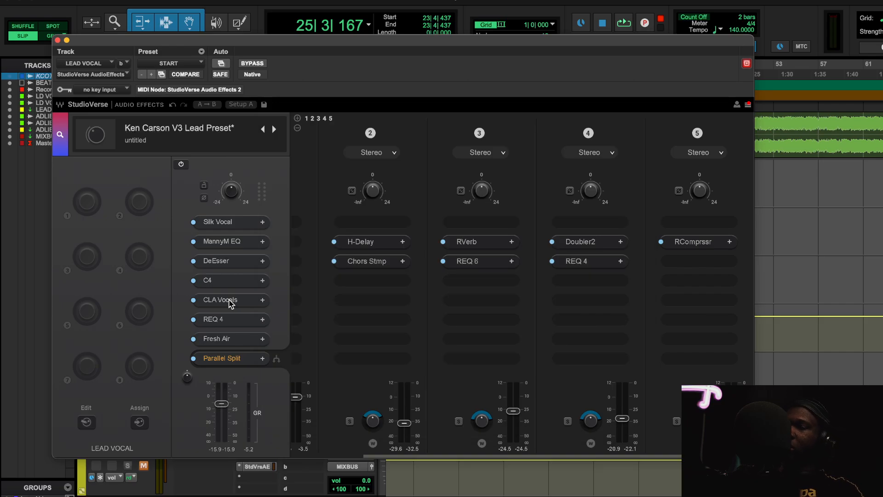
pyautogui.click(230, 302)
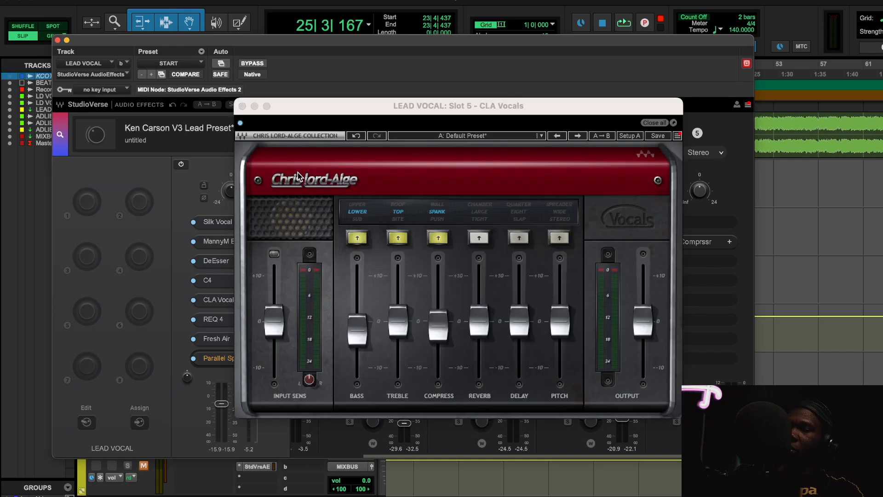
pyautogui.click(242, 106)
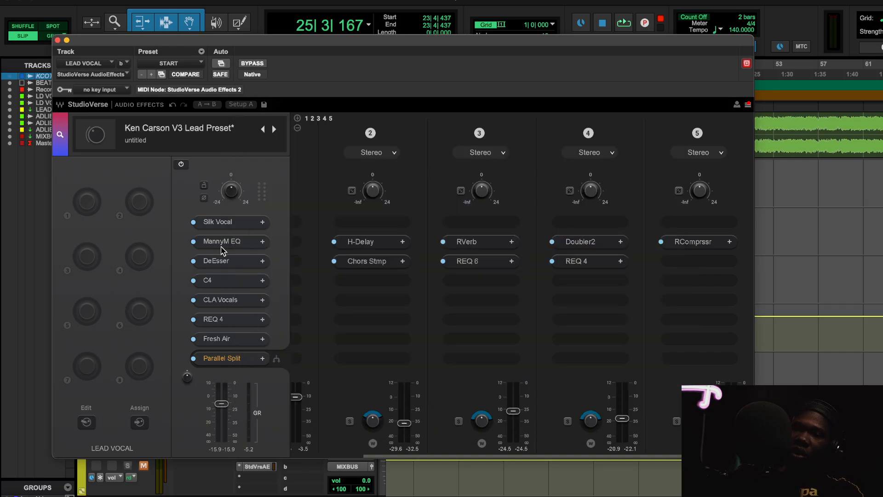
pyautogui.click(224, 223)
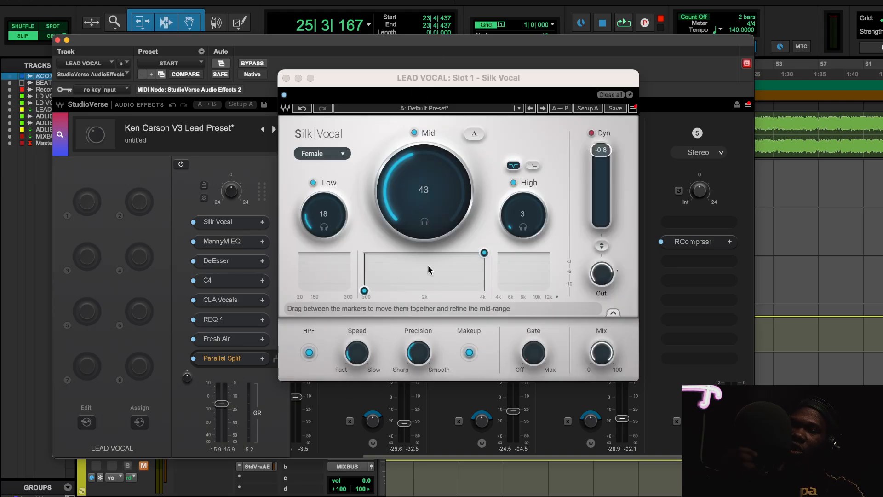
pyautogui.click(286, 78)
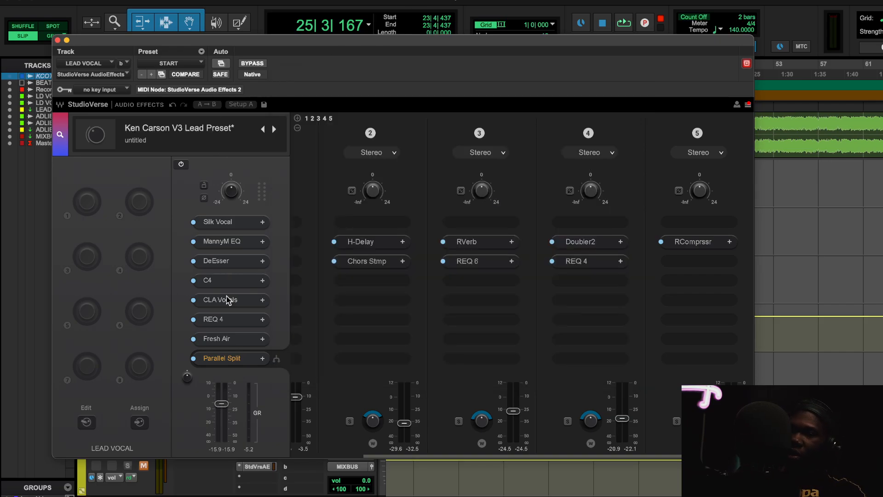
# - Open REQ 4, select band 1, examine the EQ curve during playback and close the plugin
pyautogui.click(225, 320)
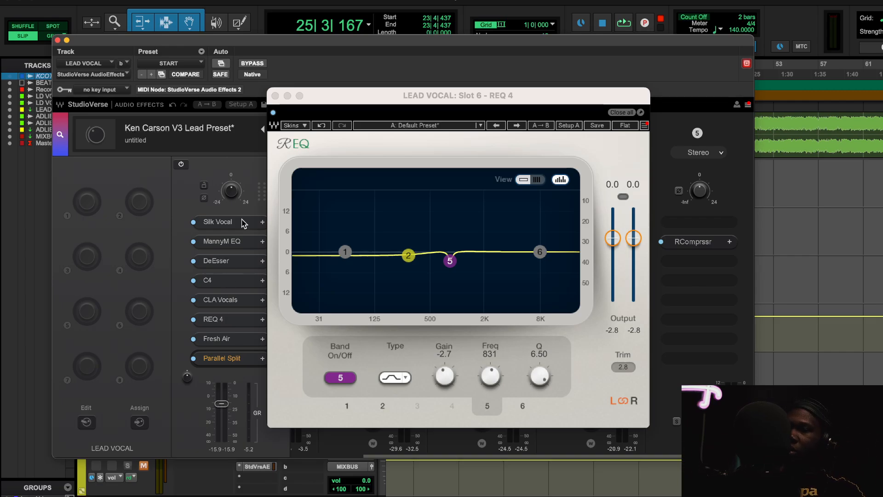
pyautogui.click(345, 251)
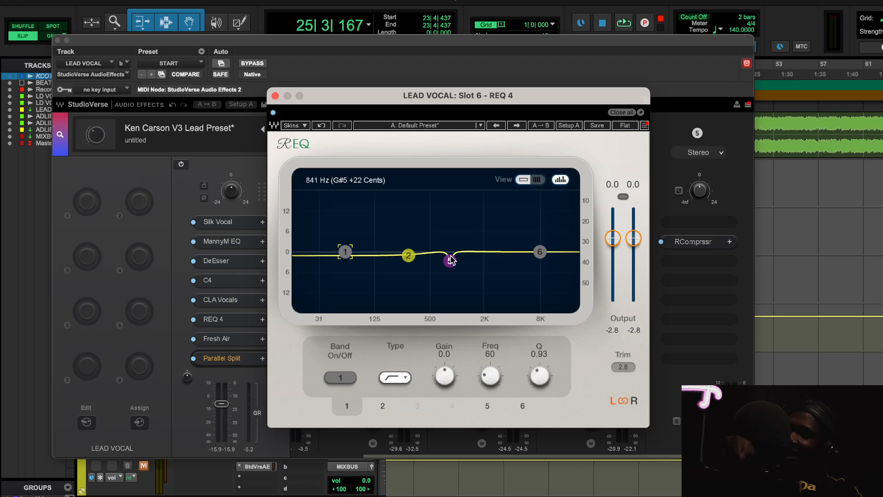
pyautogui.press('space')
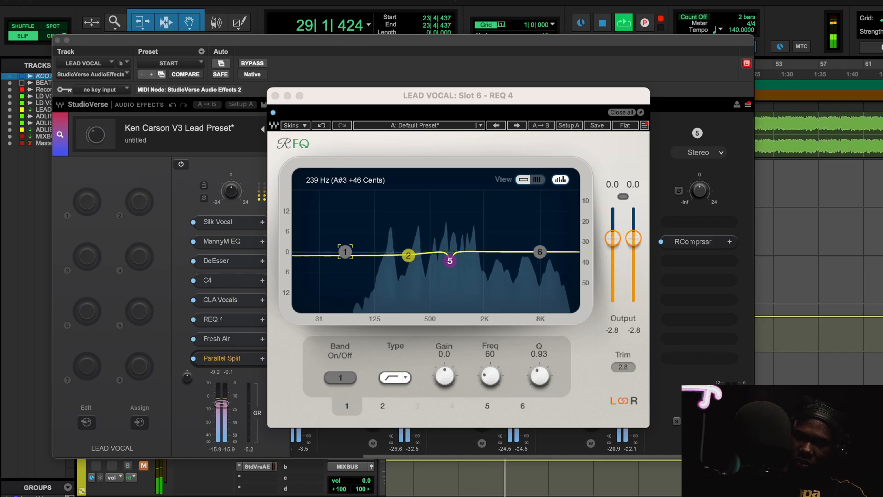
pyautogui.press('super+w')
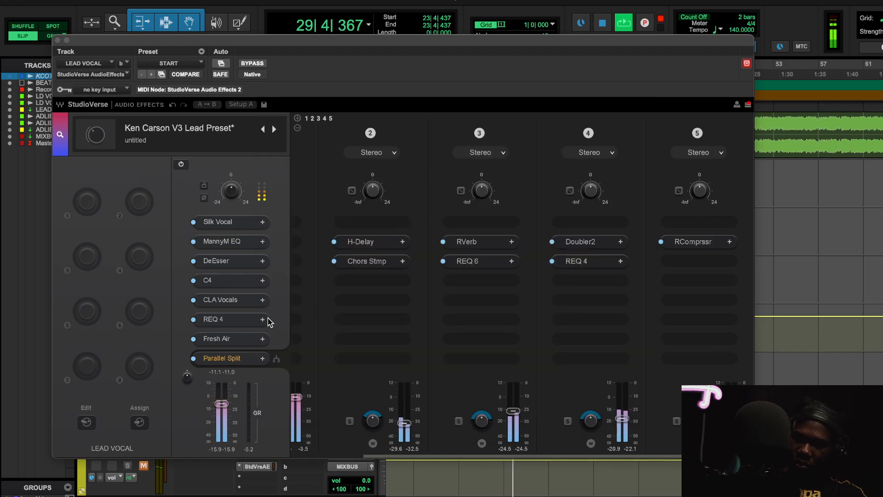
# - Reopen REQ 4 during playback, compare the lead vocal with it bypassed and active, and close it
pyautogui.click(225, 318)
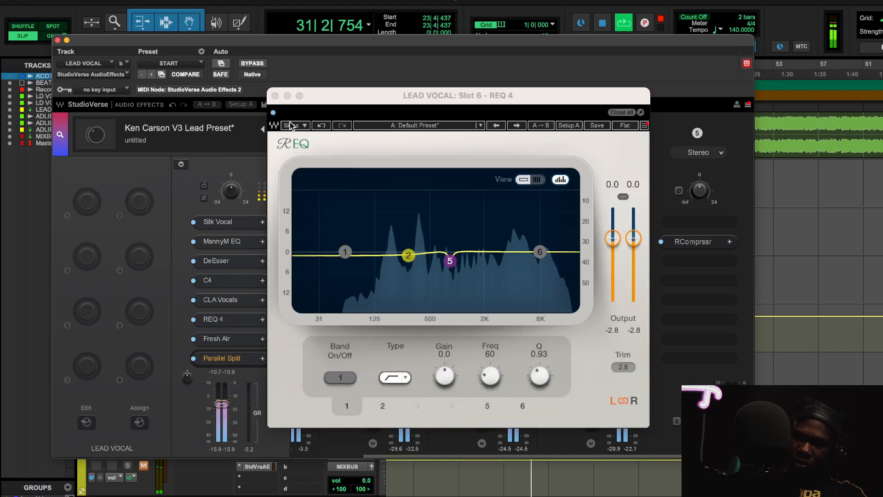
pyautogui.click(273, 113)
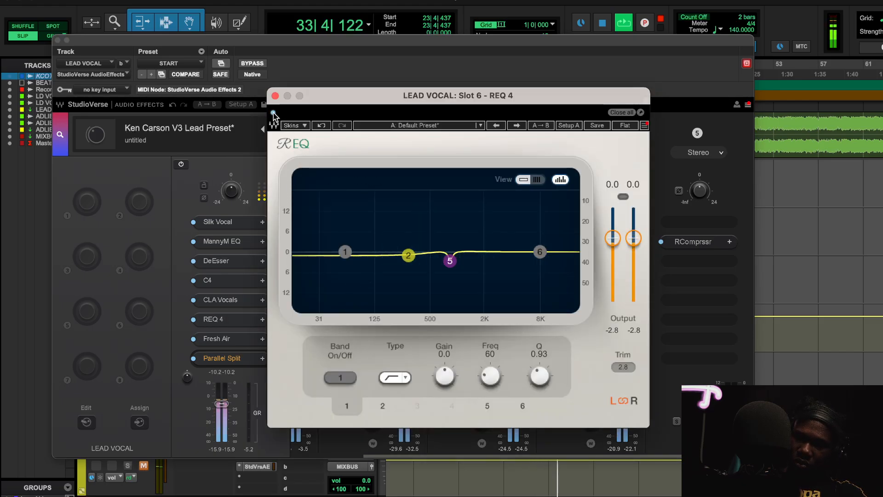
pyautogui.click(273, 112)
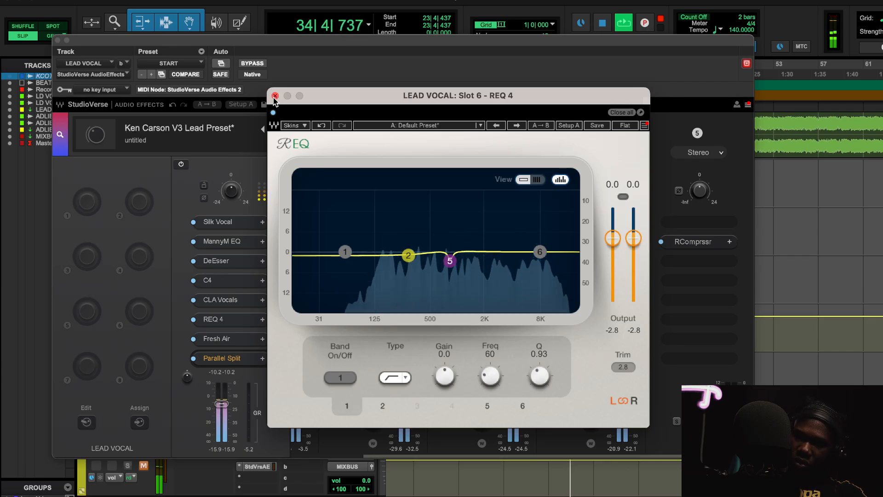
pyautogui.press('space')
pyautogui.click(275, 96)
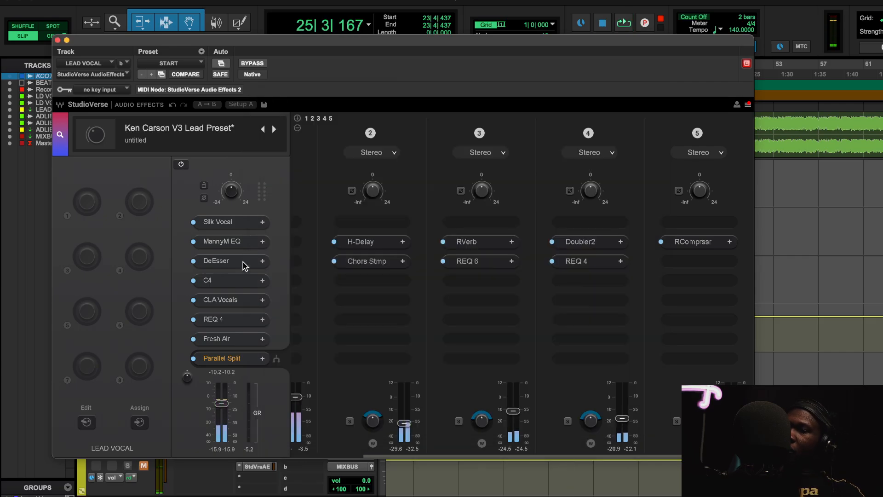
# - Review the REQ 4 and Fresh Air settings in the LEAD VOCAL chain, closing each plugin
pyautogui.click(235, 319)
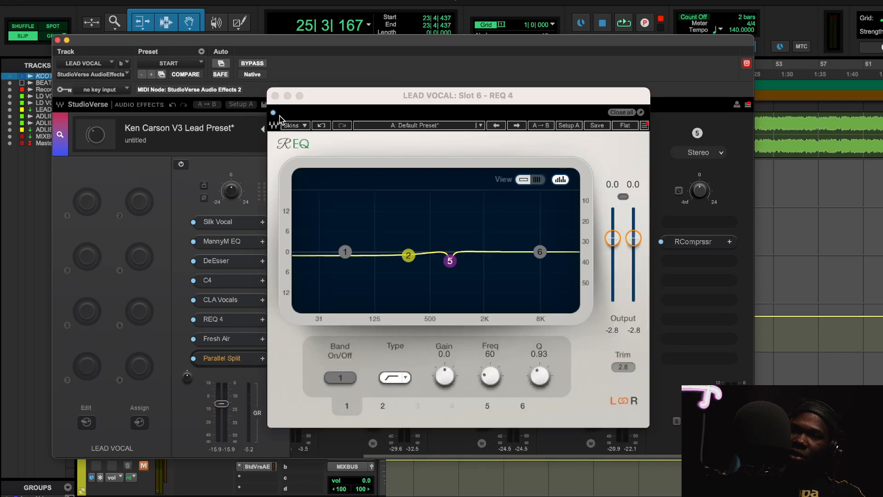
pyautogui.click(274, 96)
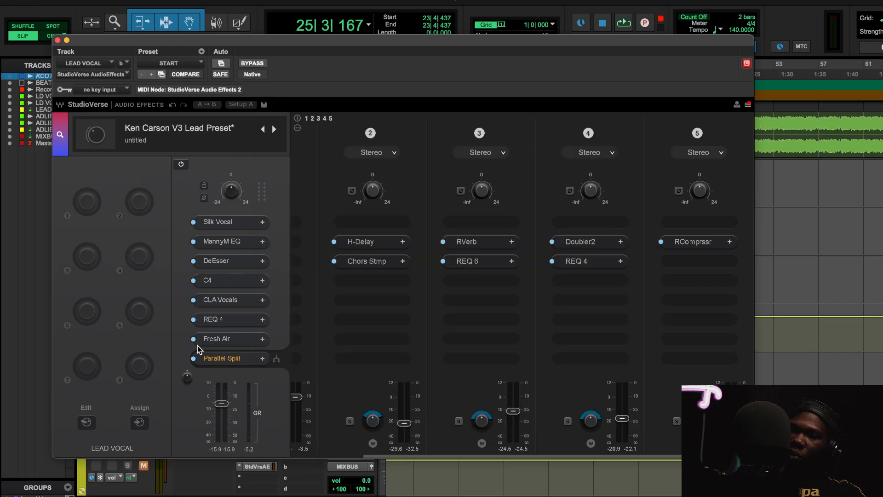
pyautogui.click(224, 340)
pyautogui.click(248, 86)
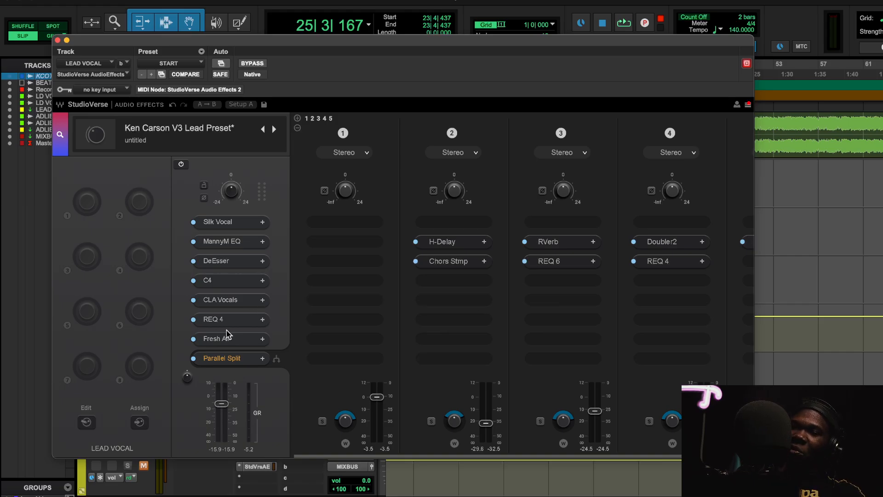
# - Reopen Fresh Air, compare the lead vocal with it bypassed and active during playback, and close the plugin
pyautogui.click(217, 340)
pyautogui.moveTo(505, 94); pyautogui.dragTo(504, 115)
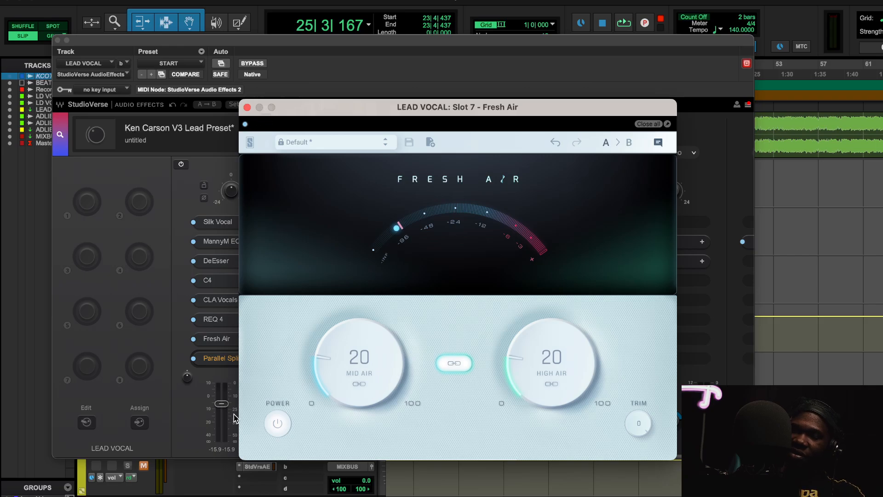
pyautogui.click(277, 424)
pyautogui.press('space')
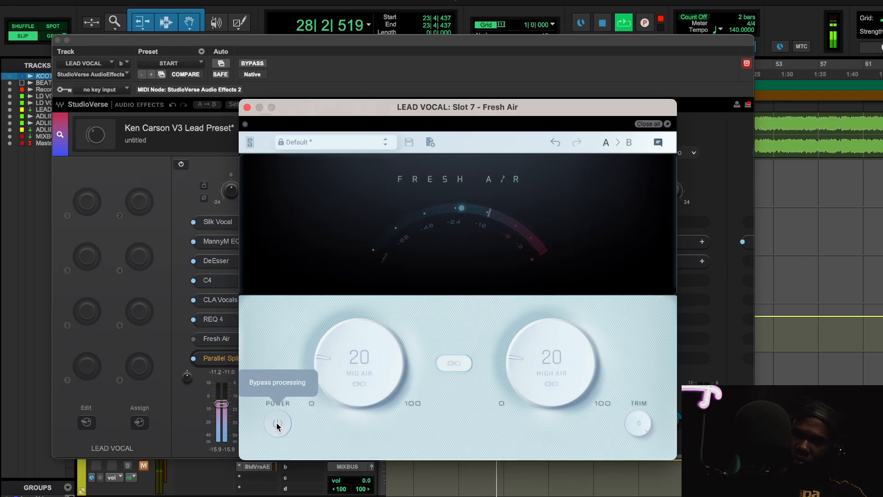
pyautogui.click(277, 424)
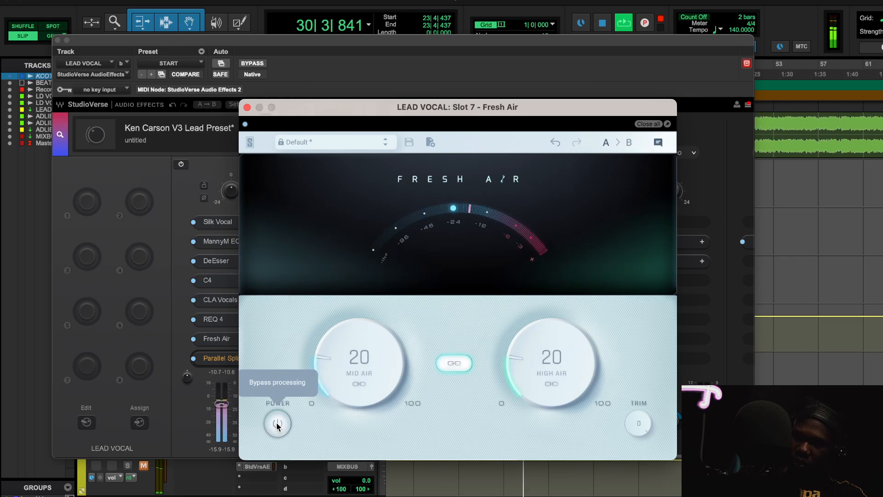
pyautogui.click(278, 424)
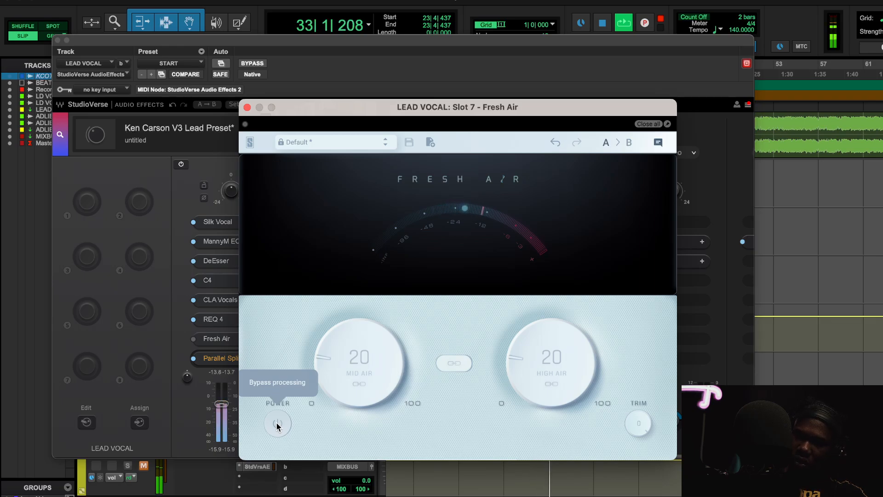
pyautogui.click(277, 424)
pyautogui.click(247, 106)
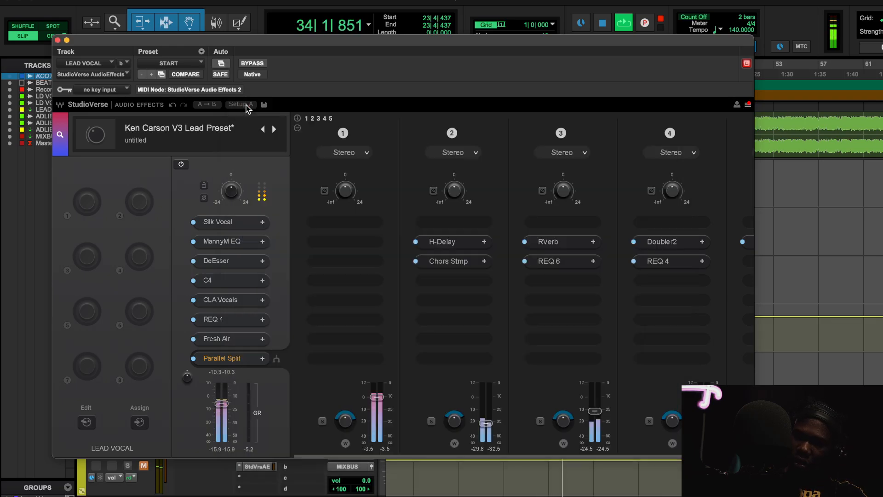
# - Review the H-Delay and Chors Stmp settings in parallel branch 2, closing each plugin
pyautogui.click(450, 242)
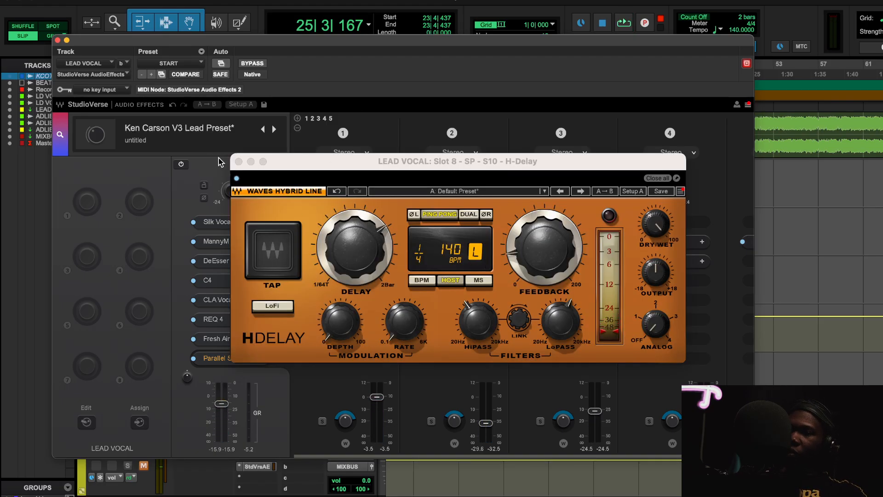
pyautogui.click(238, 161)
pyautogui.click(461, 260)
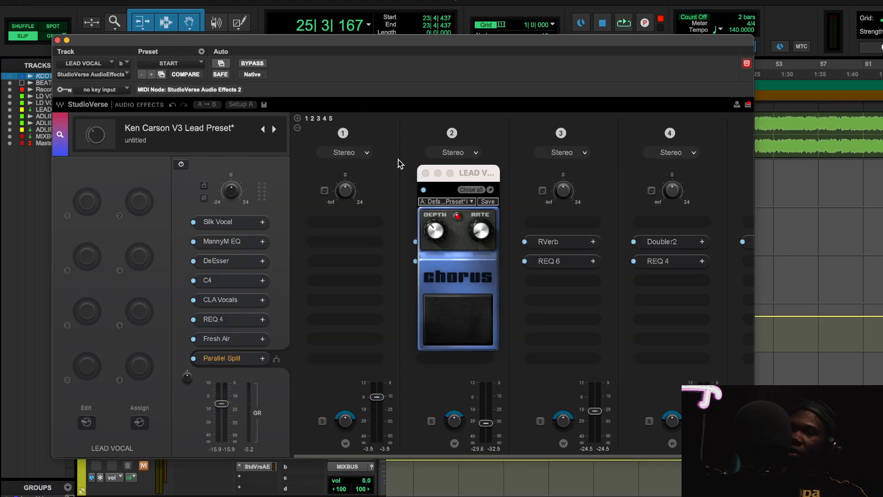
pyautogui.click(425, 173)
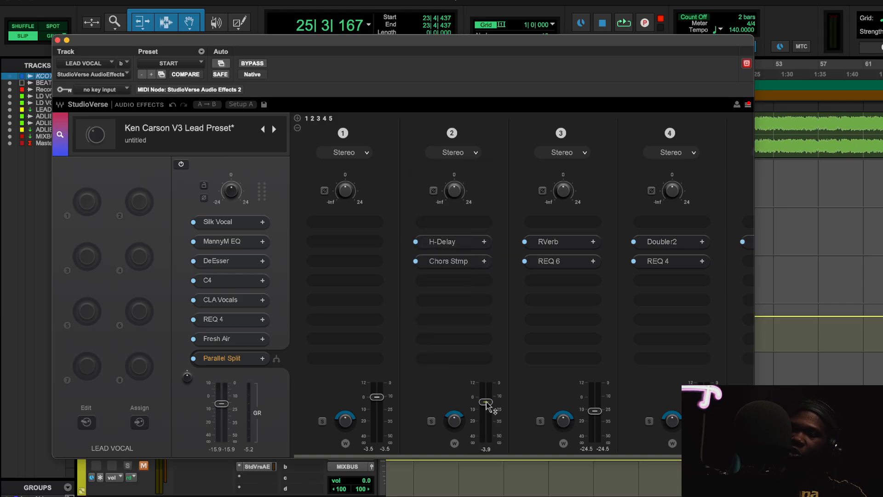
# - Play the session with the delay branch's level raised to 3.4, and bring it back down to -23.5
pyautogui.press('space')
pyautogui.moveTo(486, 401); pyautogui.dragTo(485, 392)
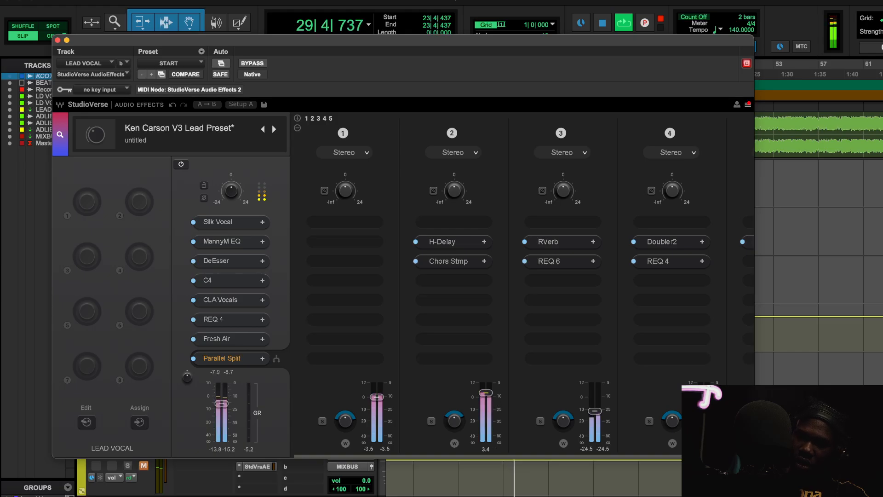
pyautogui.moveTo(485, 393); pyautogui.dragTo(487, 424)
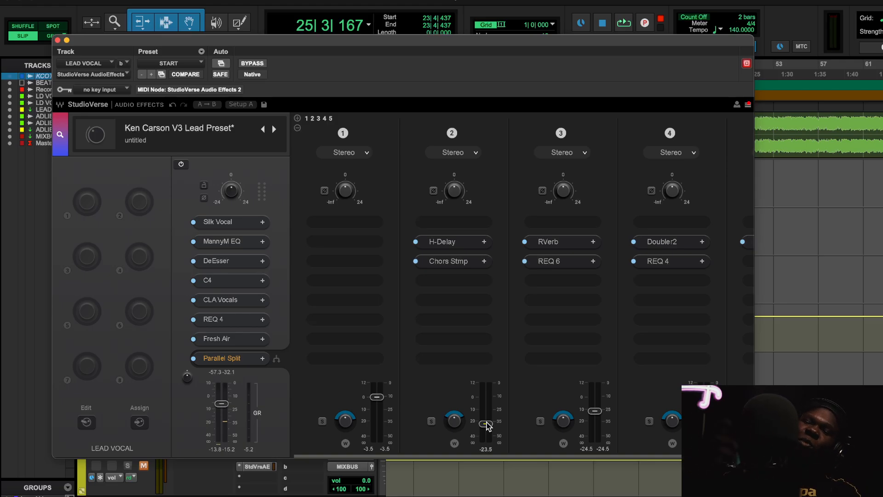
# - Review the H-Delay settings in branch 2 and the RVerb and REQ 6 settings in branch 3
pyautogui.click(446, 242)
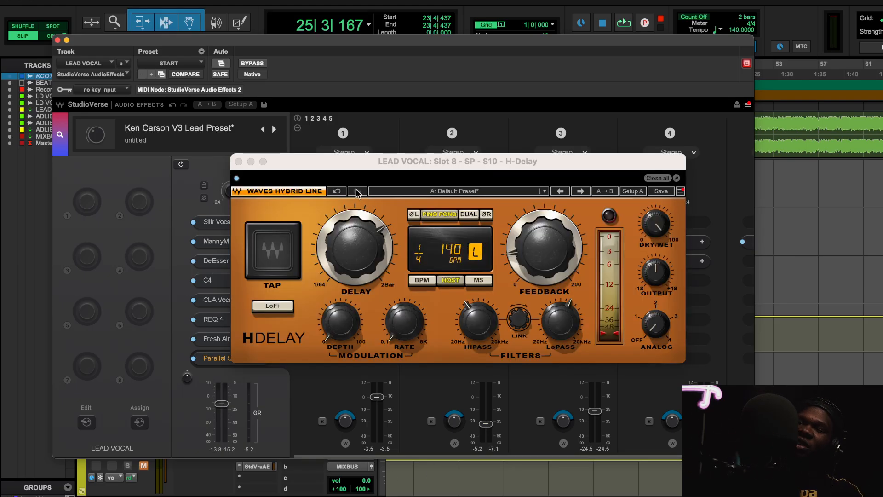
pyautogui.click(239, 161)
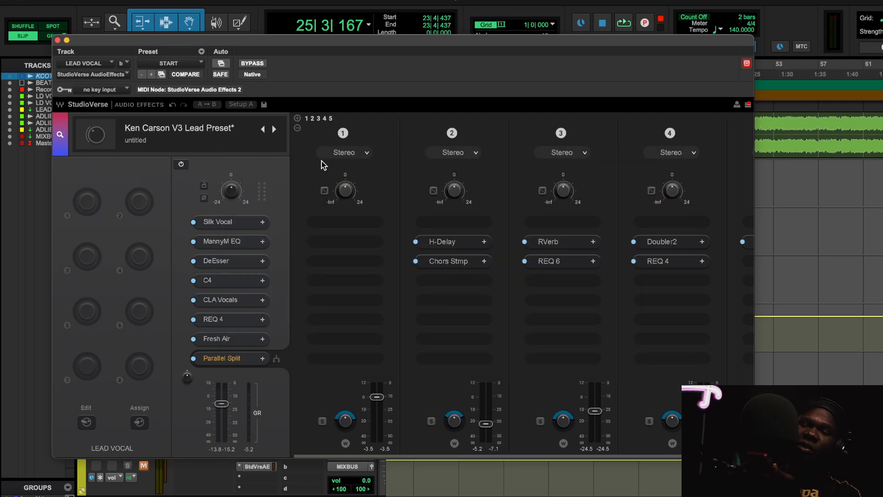
pyautogui.click(570, 244)
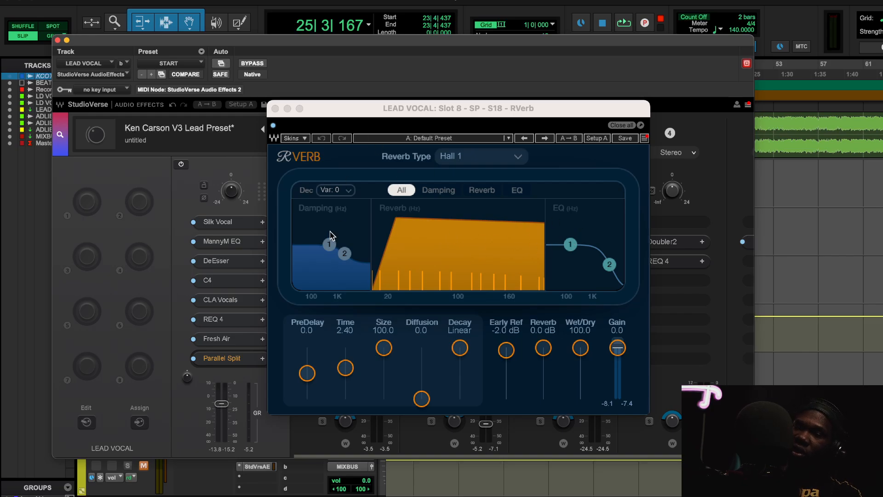
pyautogui.click(275, 109)
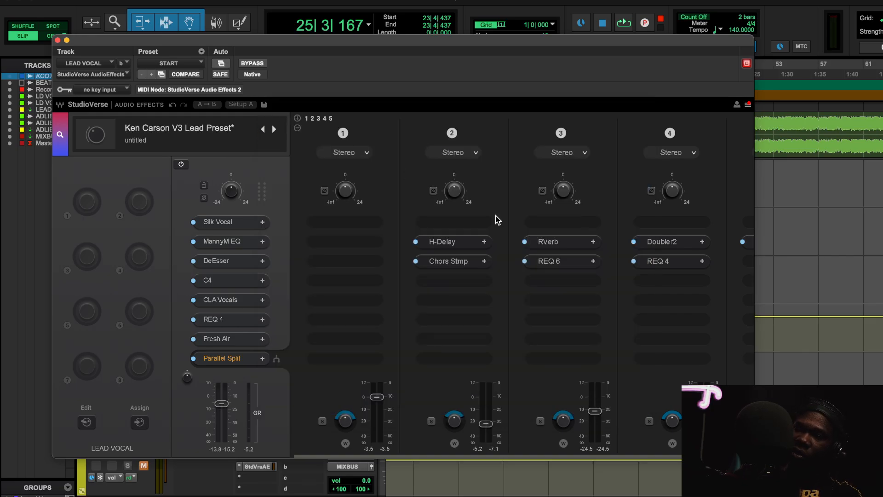
pyautogui.click(552, 261)
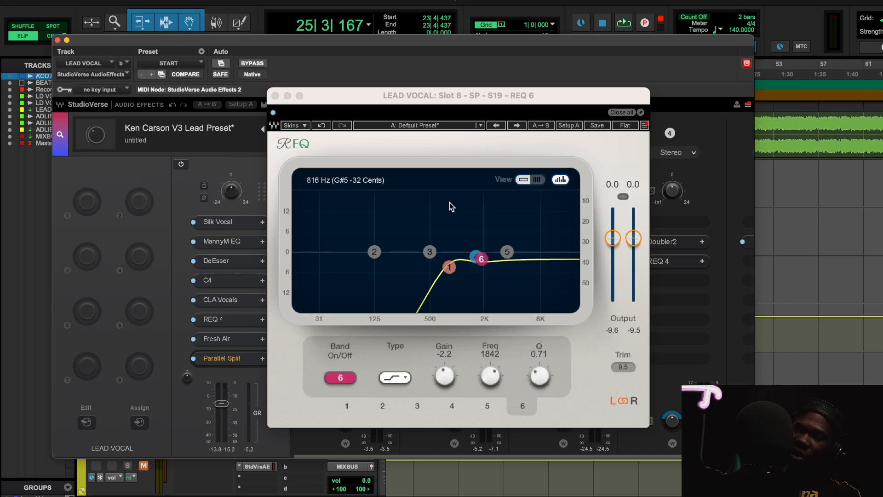
# - Play the session and lower the reverb branch's level slightly, closing REQ 6 and the StudioVerse window
pyautogui.press('space')
pyautogui.click(275, 95)
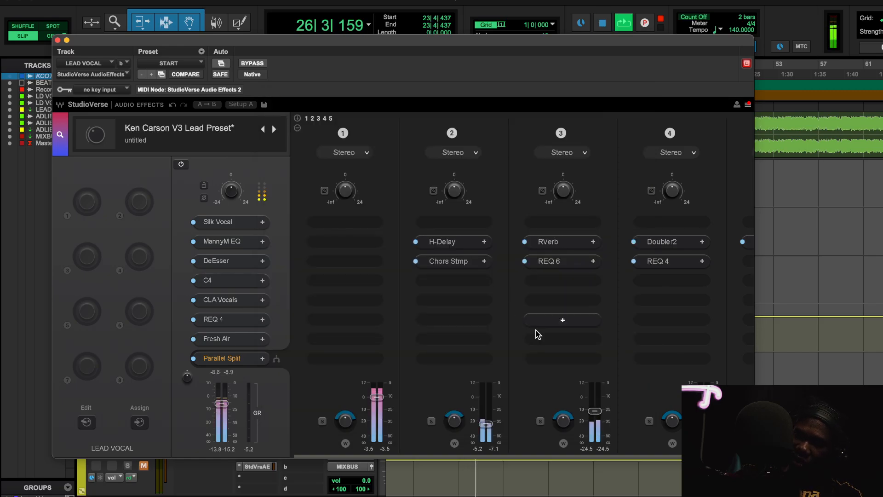
pyautogui.moveTo(595, 411)
pyautogui.mouseDown()
pyautogui.moveTo(595, 393)
pyautogui.moveTo(595, 418)
pyautogui.mouseUp()
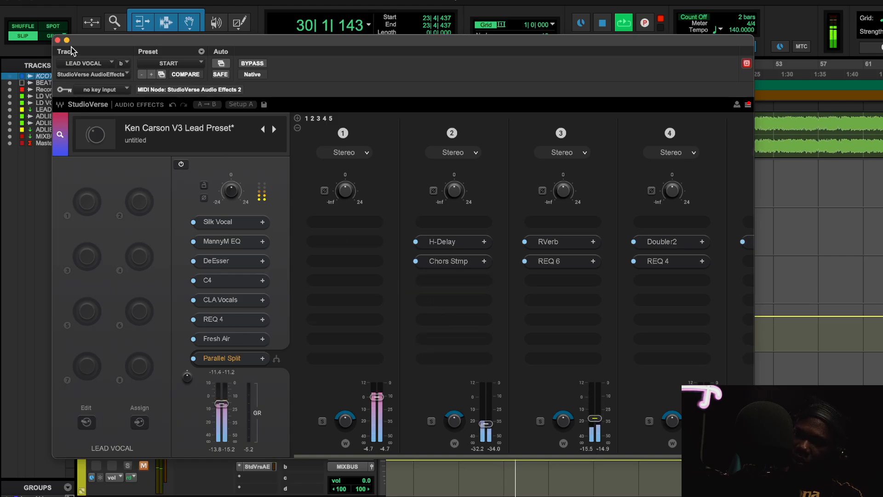
pyautogui.click(58, 41)
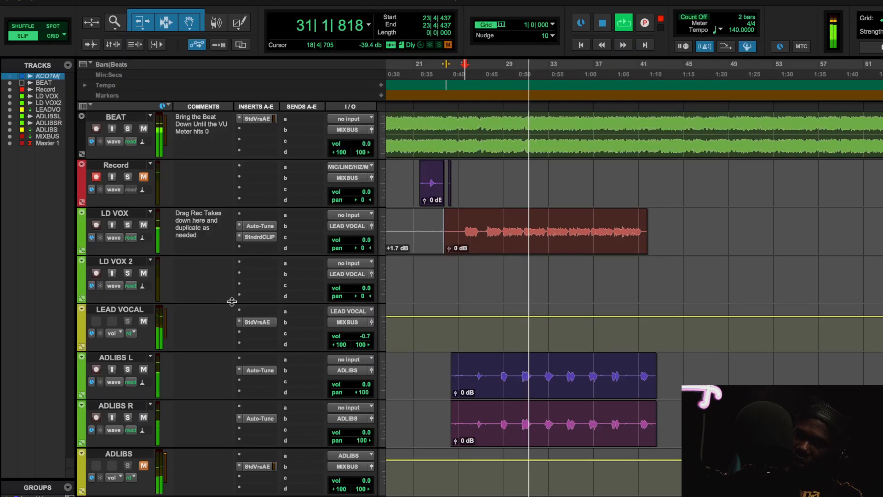
# - Reopen StudioVerse on LEAD VOCAL and review Doubler2 and REQ 4 in branch 4 and RCompressor in branch 5 during playback, closing the windows
pyautogui.click(258, 322)
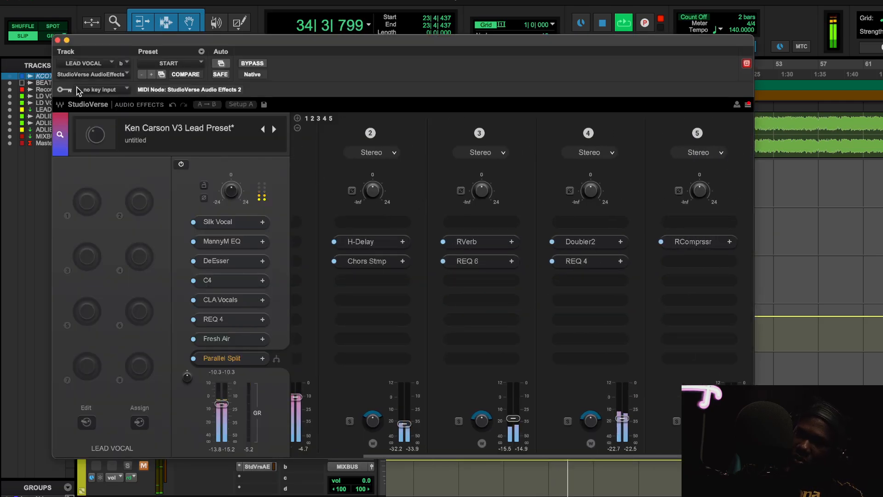
pyautogui.click(570, 243)
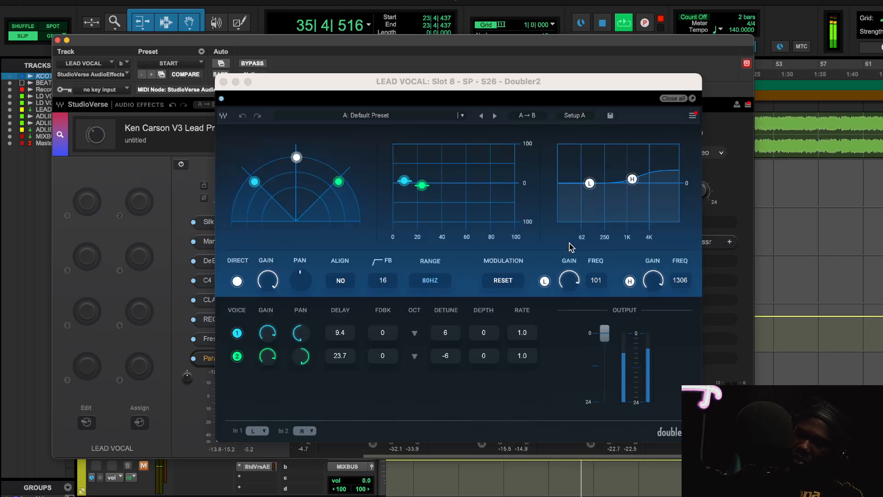
pyautogui.click(224, 82)
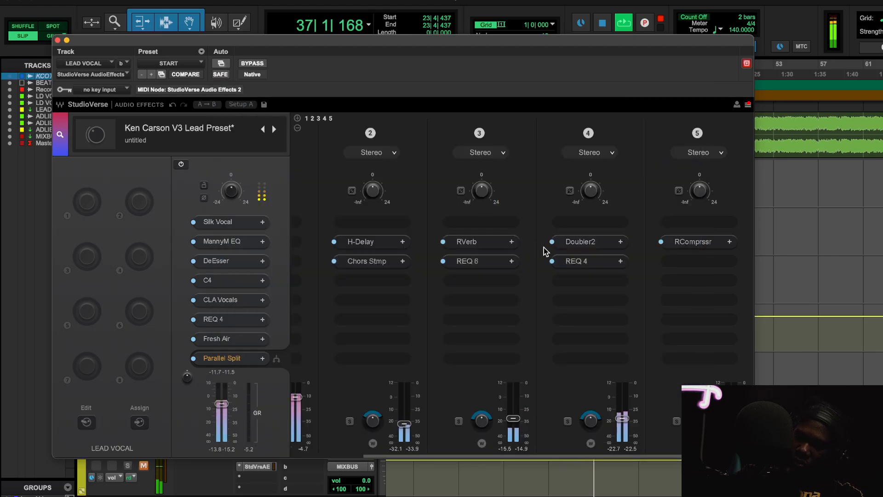
pyautogui.click(583, 263)
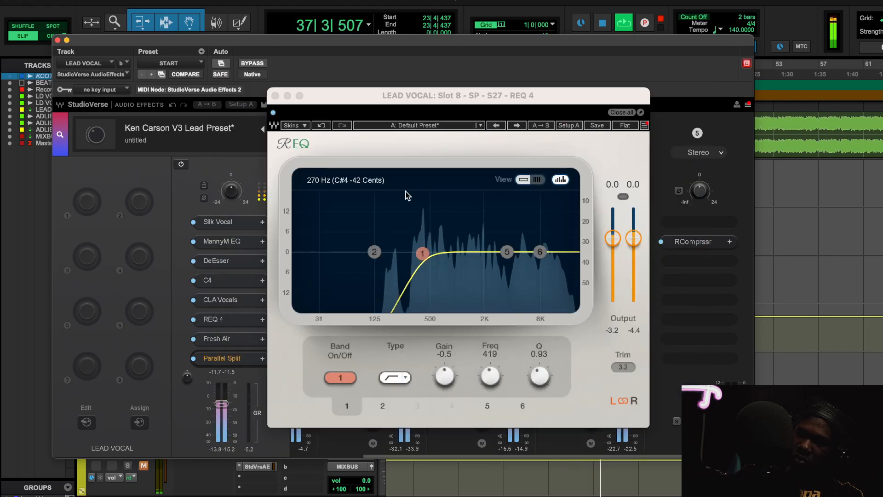
pyautogui.click(275, 95)
pyautogui.click(692, 241)
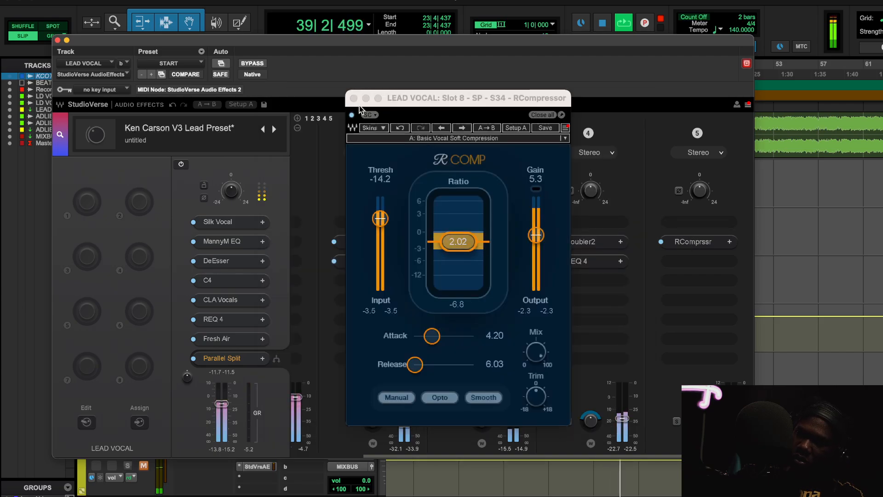
pyautogui.click(58, 40)
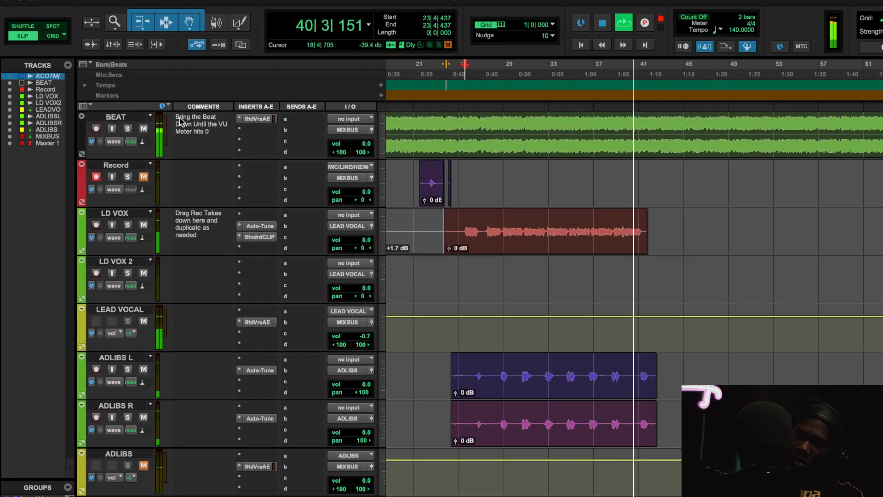
# - Mute the BEAT track and open RCompressor in parallel branch 5 of the LEAD VOCAL chain to examine its ratio
pyautogui.click(144, 130)
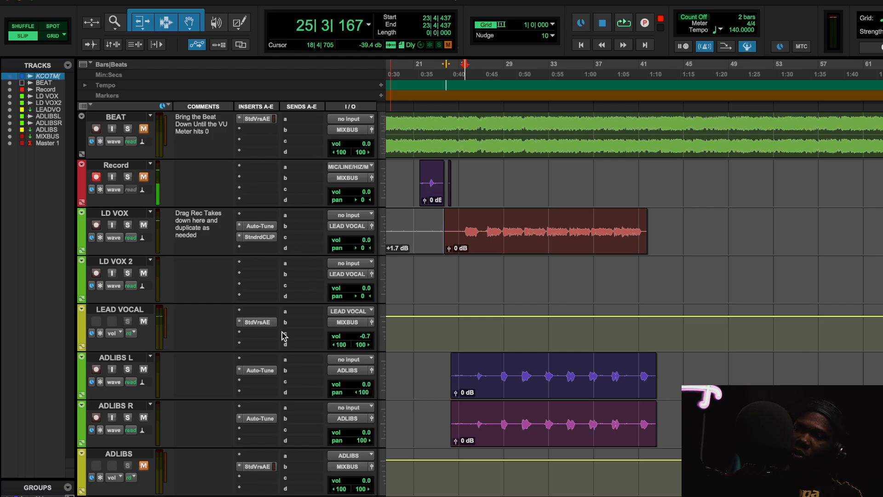
pyautogui.click(256, 322)
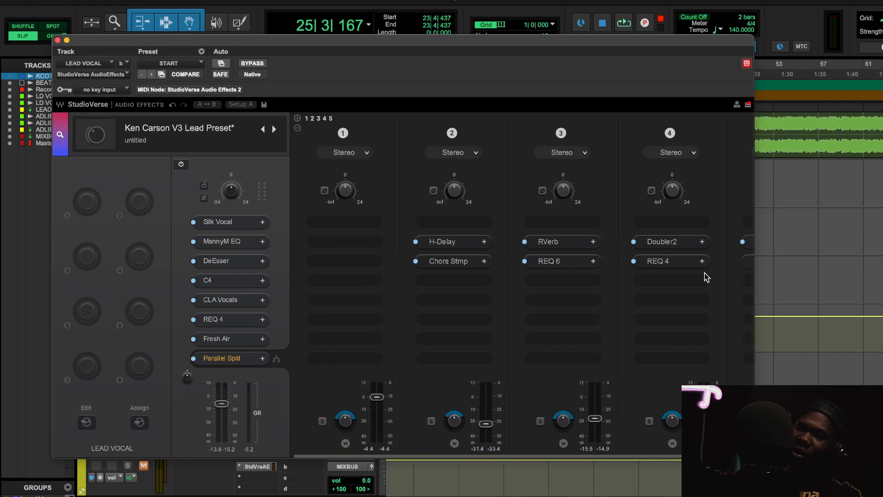
pyautogui.click(702, 247)
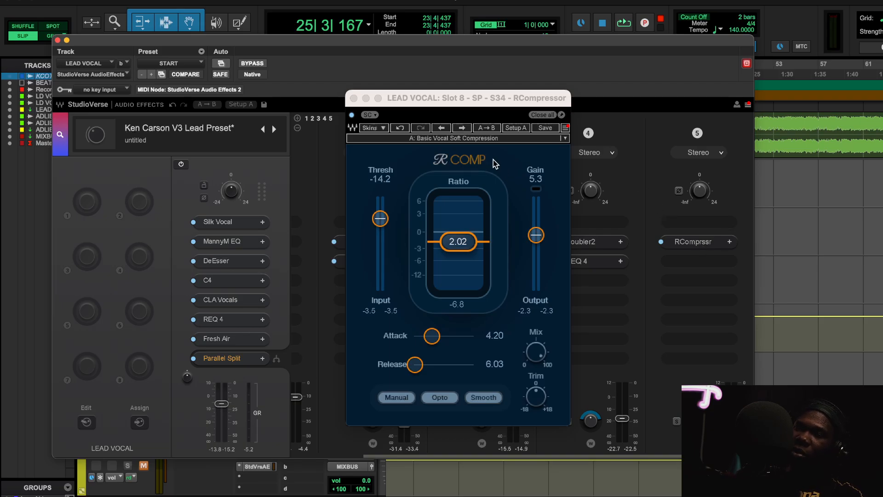
pyautogui.click(460, 236)
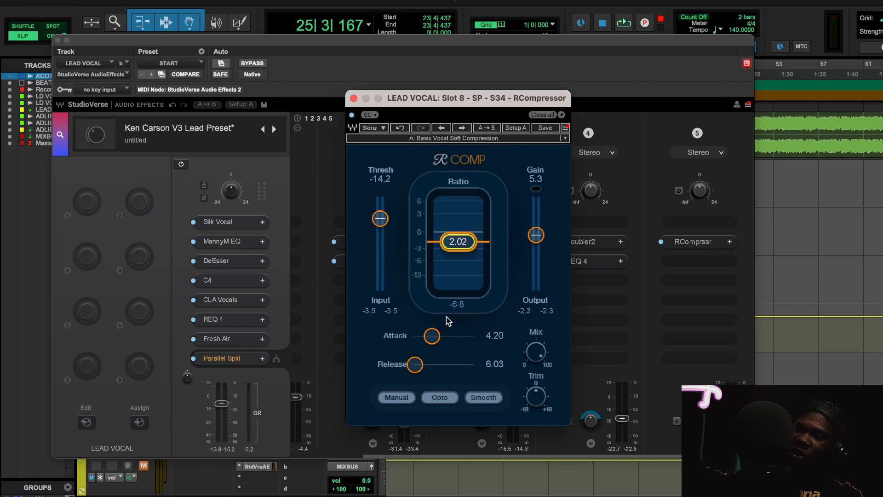
# - Play the session, compare the lead vocal with parallel branch 5 off and on, and reopen its RCompressor
pyautogui.press('space')
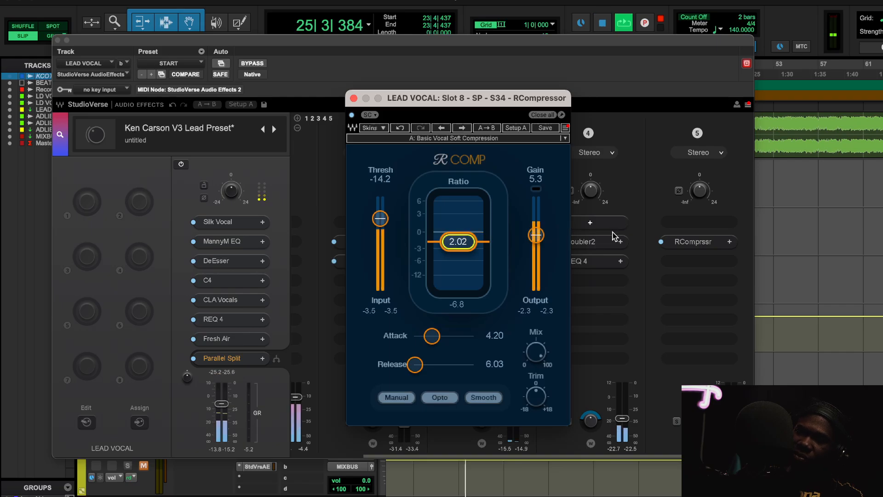
pyautogui.click(698, 133)
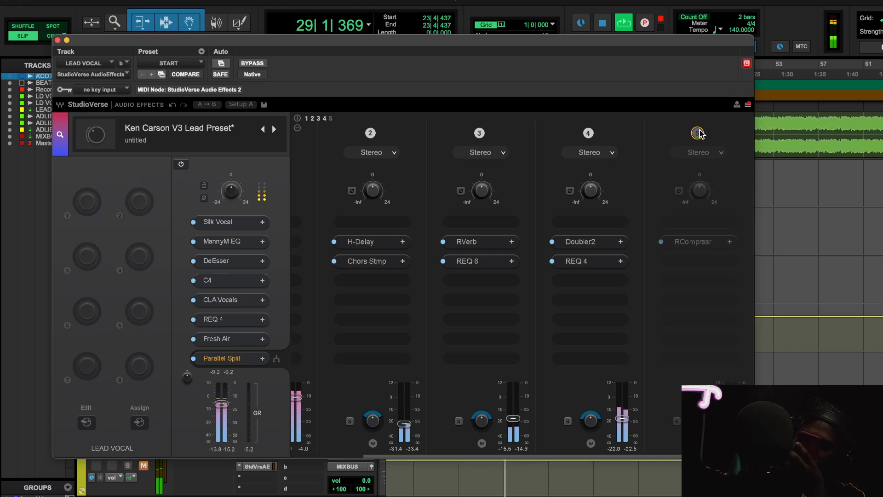
pyautogui.click(697, 133)
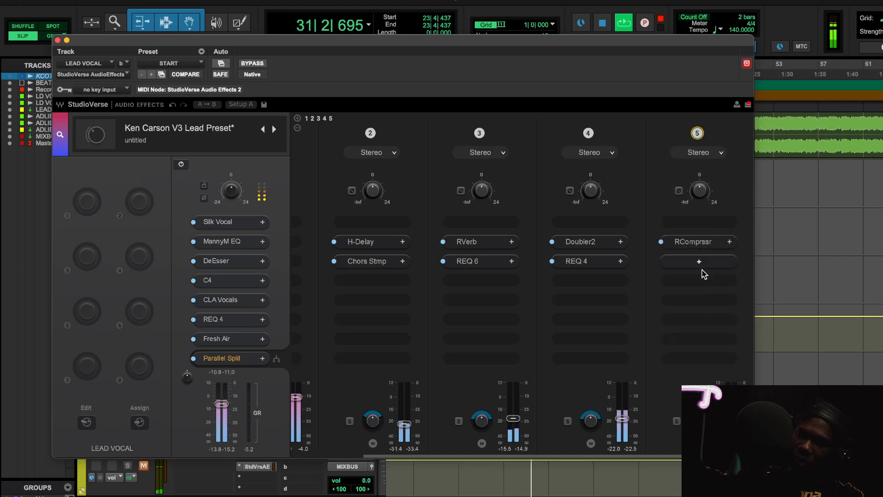
pyautogui.click(707, 242)
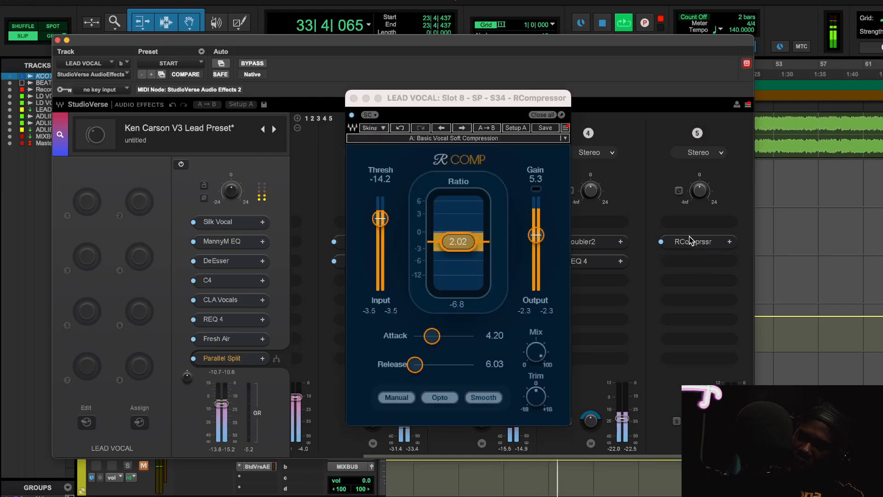
# - Stop playback and close the RCompressor and LEAD VOCAL StudioVerse windows
pyautogui.press('space')
pyautogui.click(463, 300)
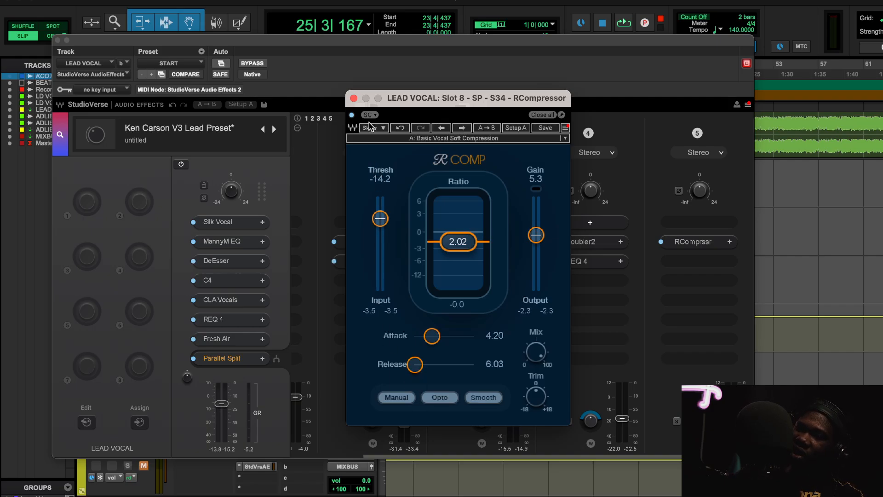
pyautogui.click(353, 98)
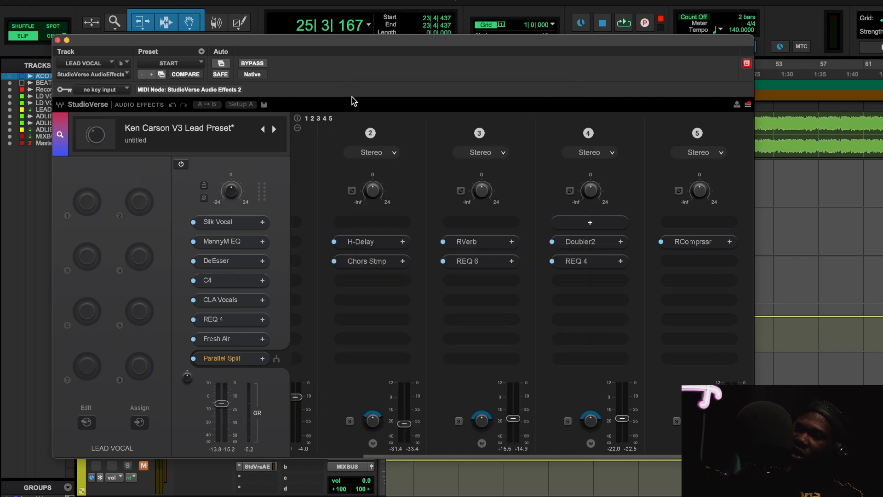
pyautogui.click(58, 41)
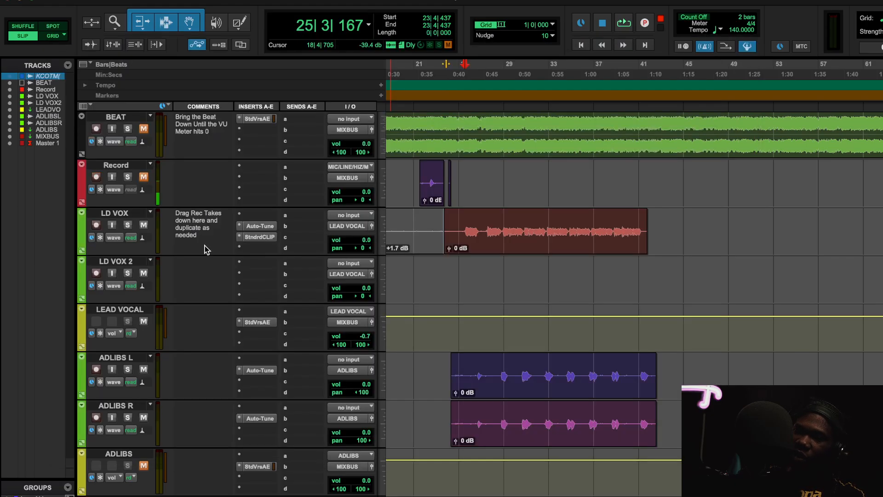
# - Unmute the ADLIBS track, play the session from around bar 25, and open the track's StudioVerse insert
pyautogui.click(142, 454)
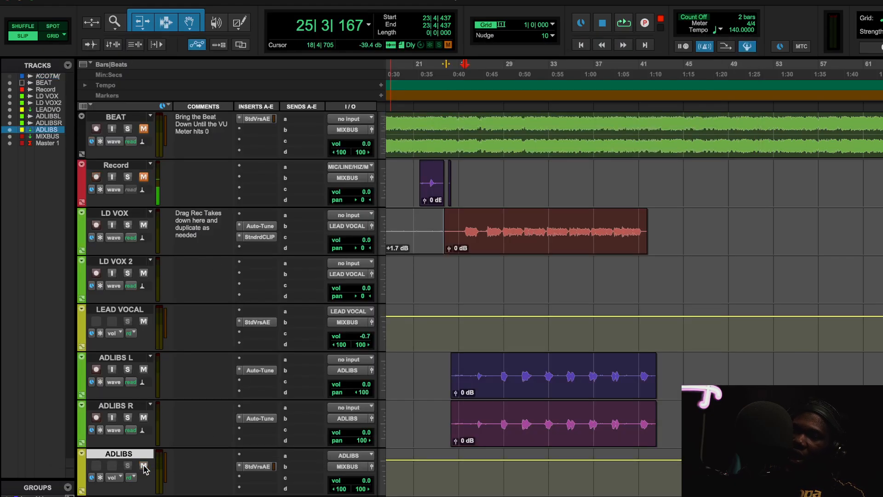
pyautogui.click(467, 87)
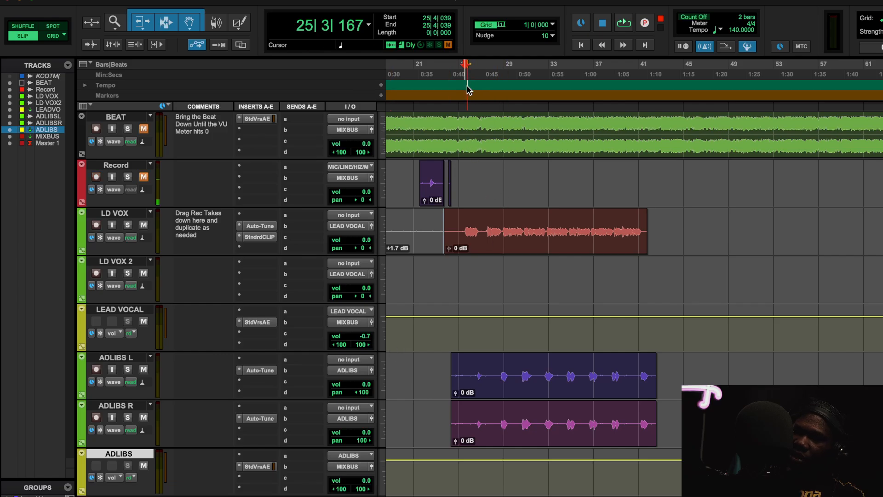
pyautogui.press('space')
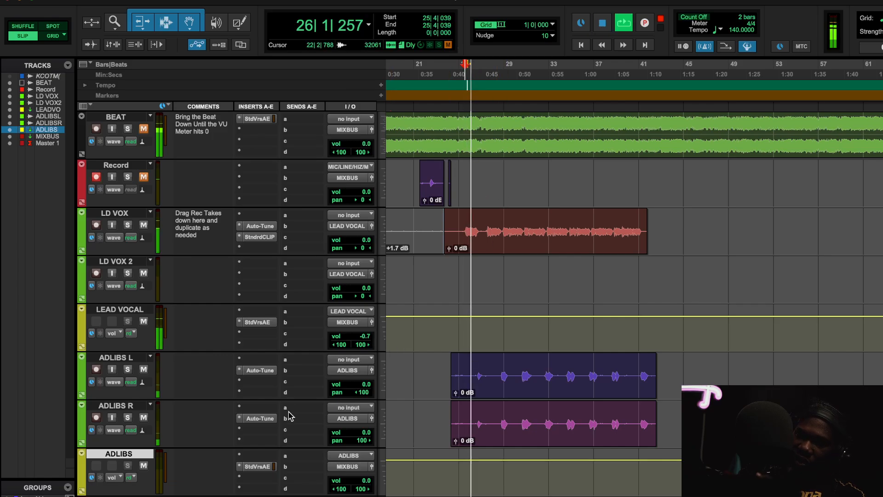
pyautogui.click(248, 469)
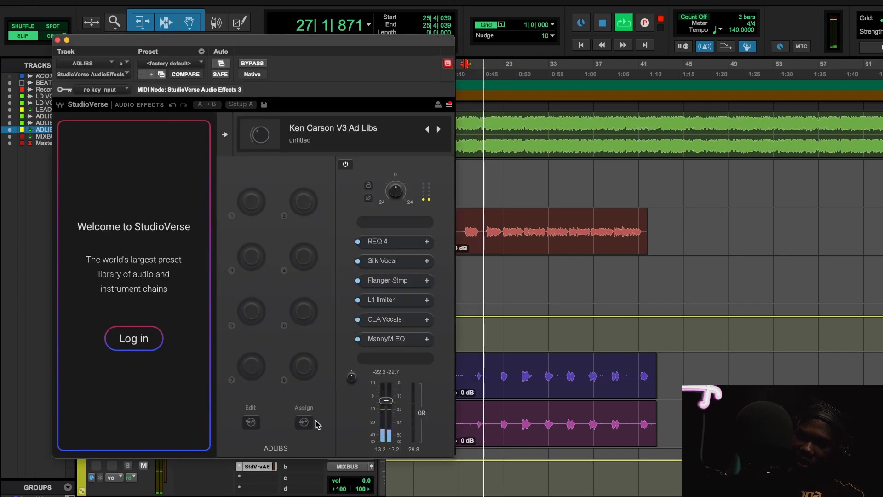
# - Examine REQ 4 in the ADLIBS chain during playback, collapsing the StudioVerse library pane, and close the EQ window
pyautogui.click(389, 242)
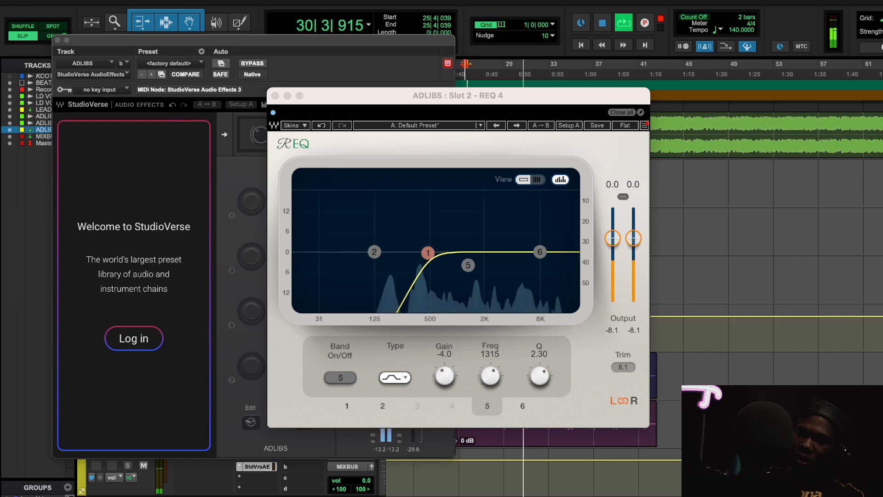
pyautogui.click(479, 223)
pyautogui.click(506, 96)
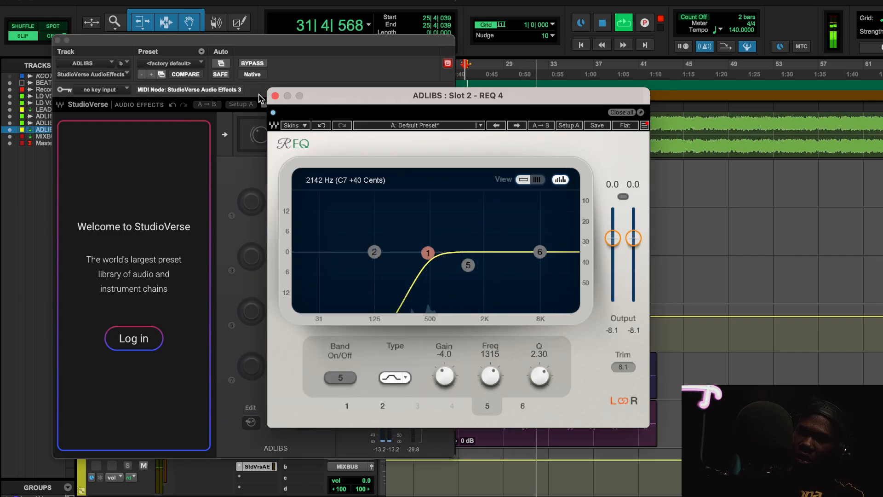
pyautogui.click(274, 93)
pyautogui.click(224, 135)
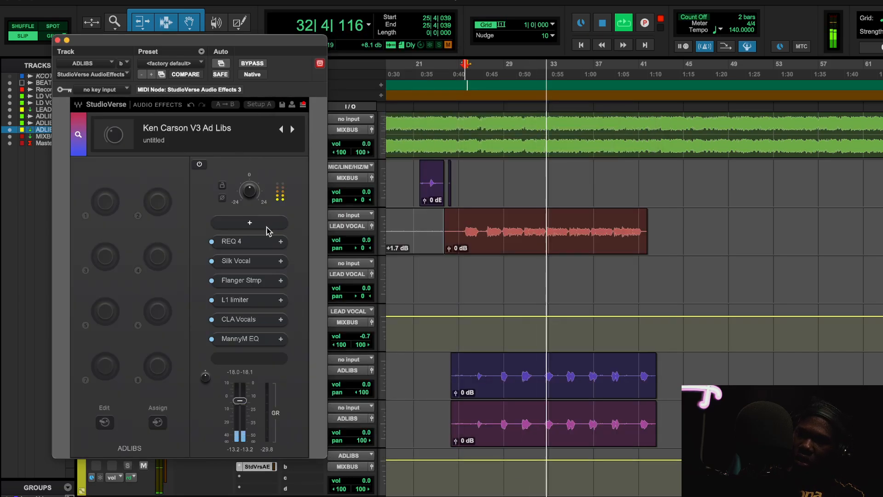
pyautogui.click(248, 240)
pyautogui.moveTo(398, 107); pyautogui.dragTo(362, 114)
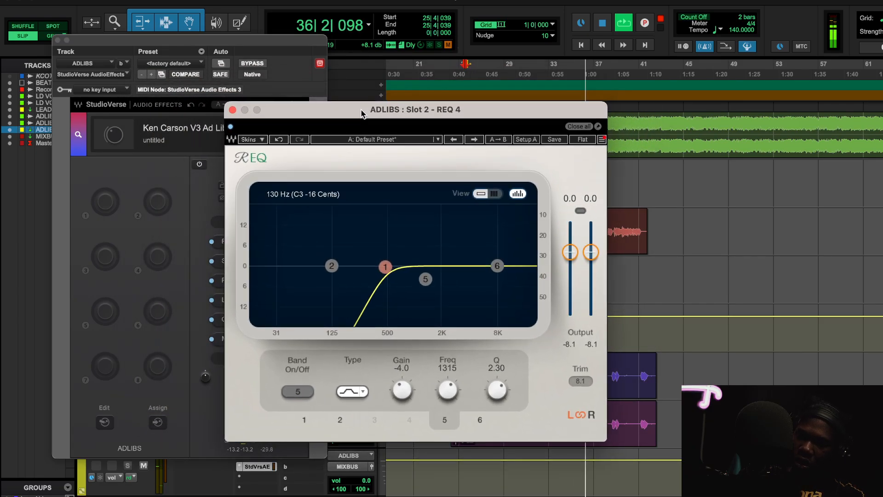
pyautogui.click(233, 110)
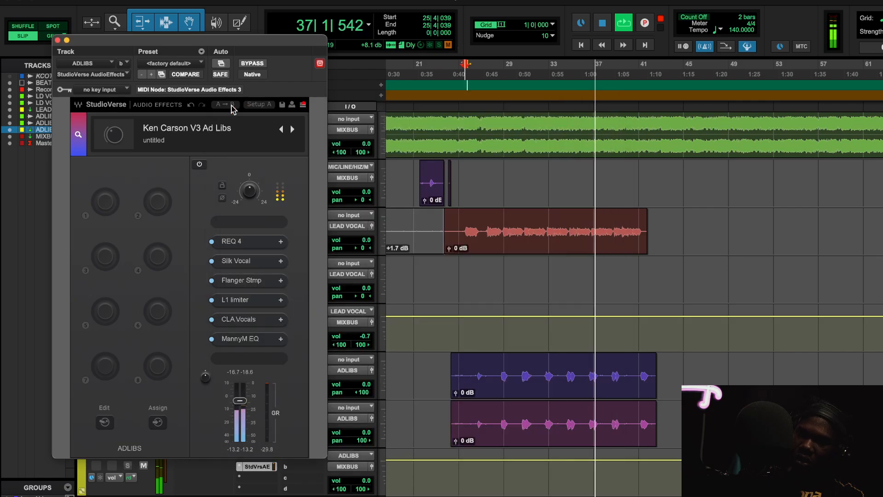
# - Audition the ad-libs with Flanger Stmp bypassed, stop playback, and review the REQ 4 and Silk Vocal settings
pyautogui.click(209, 280)
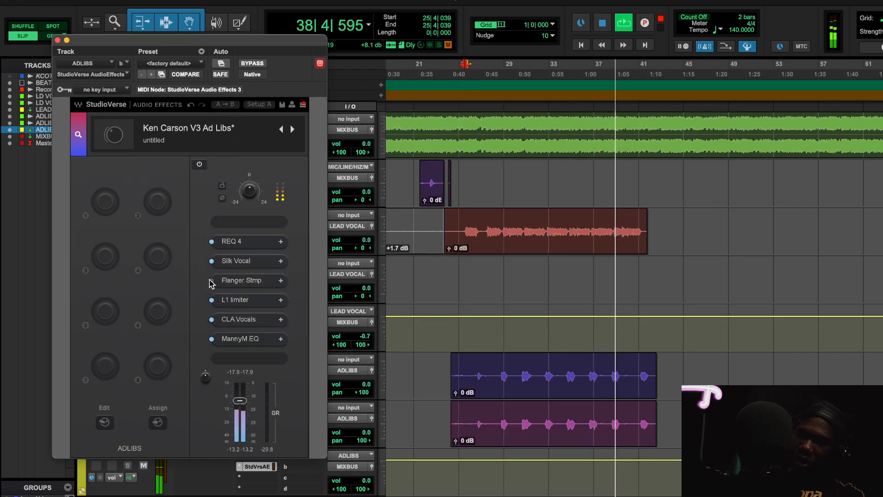
pyautogui.press('space')
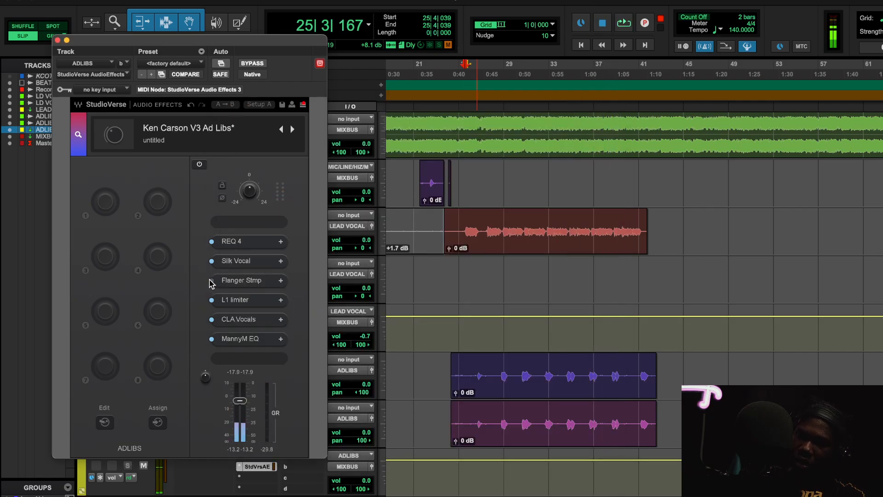
pyautogui.click(256, 242)
pyautogui.click(232, 109)
pyautogui.click(237, 262)
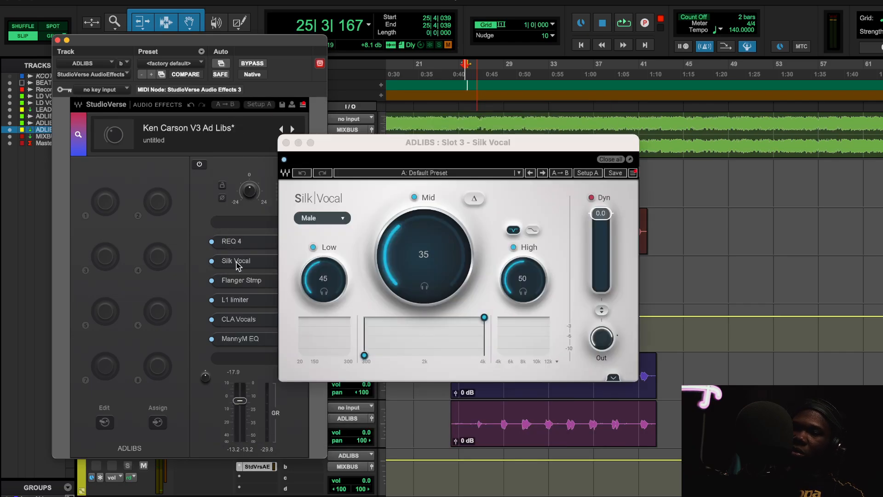
pyautogui.click(285, 142)
# - Open Flanger Stmp in the ADLIBS chain and move it between CLA Vocals and MannyM EQ
pyautogui.click(242, 281)
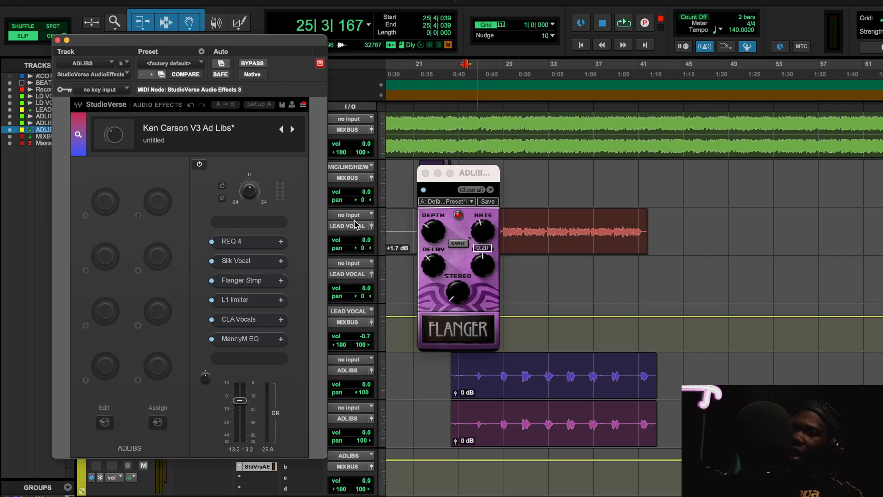
pyautogui.moveTo(252, 339); pyautogui.dragTo(252, 354)
pyautogui.moveTo(257, 282); pyautogui.dragTo(257, 348)
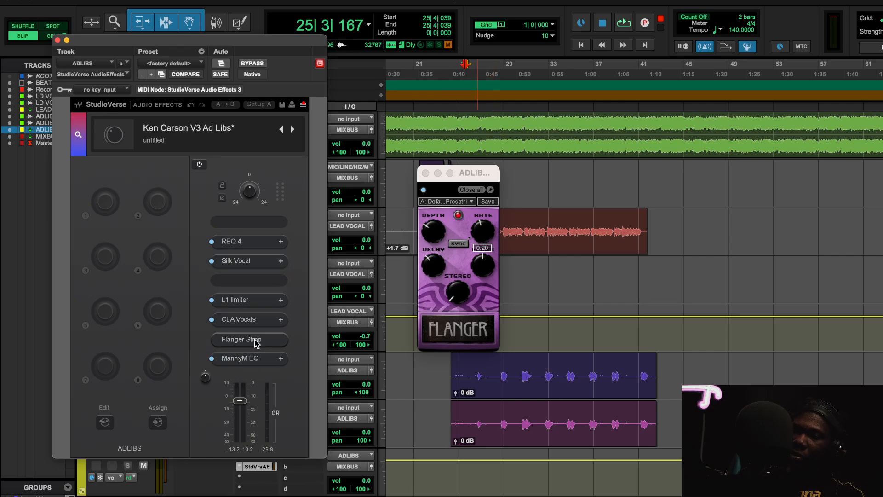
# - Review the CLA Vocals settings in the ADLIBS chain, close the plugin, and restart playback
pyautogui.click(245, 319)
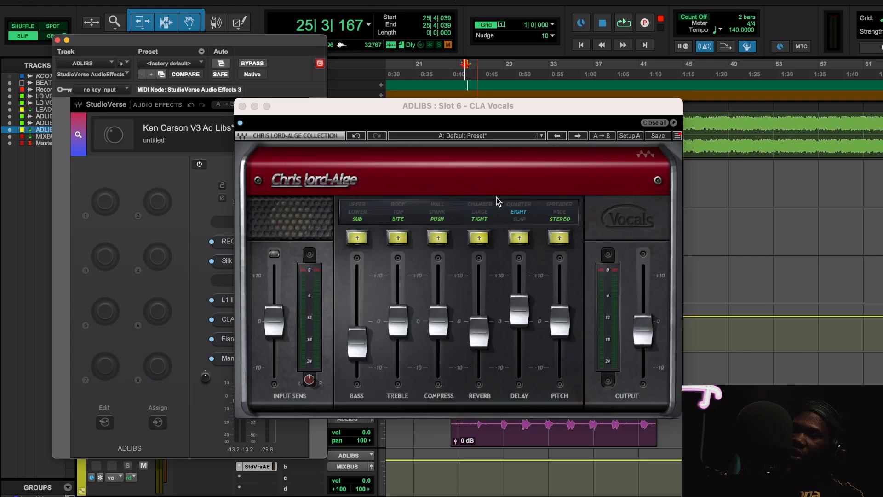
pyautogui.click(242, 107)
pyautogui.press('space')
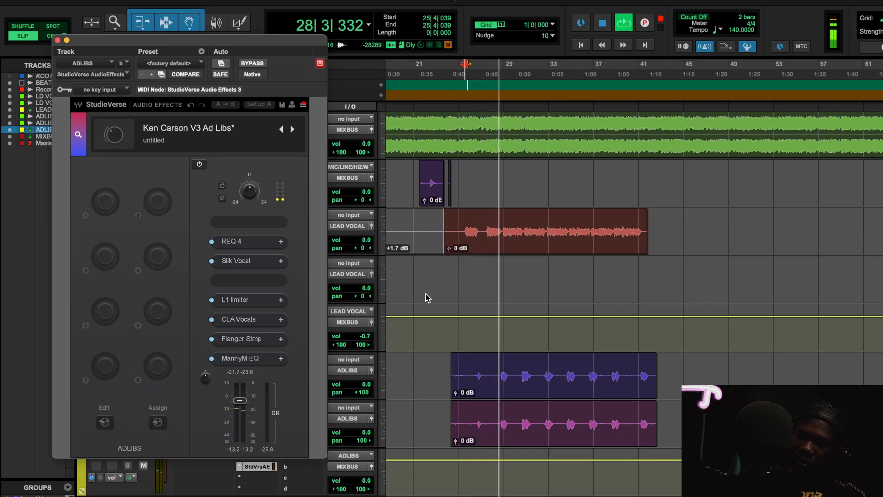
# - Shift L1 limiter, CLA Vocals, Flanger Stmp and MannyM EQ up to close the empty slot after Silk Vocal
pyautogui.moveTo(266, 301); pyautogui.dragTo(256, 281)
pyautogui.moveTo(251, 319)
pyautogui.mouseDown()
pyautogui.moveTo(254, 305)
pyautogui.moveTo(246, 324)
pyautogui.mouseUp()
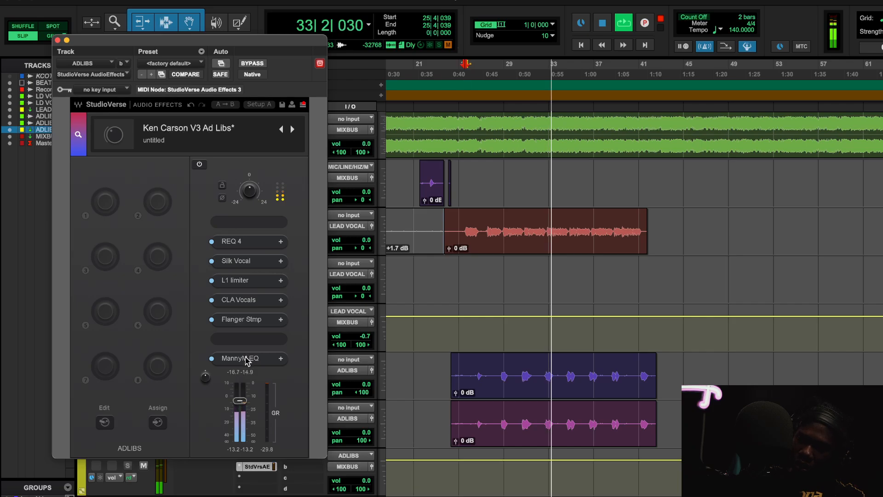
pyautogui.moveTo(249, 358); pyautogui.dragTo(248, 341)
# - Set the Flanger Stmp depth to 22 during playback and close the plugin window
pyautogui.click(249, 321)
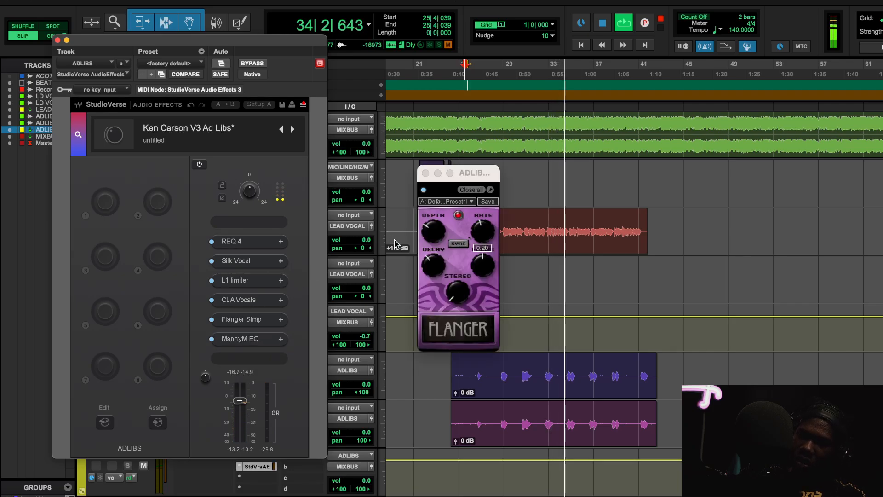
pyautogui.moveTo(433, 231); pyautogui.dragTo(433, 234)
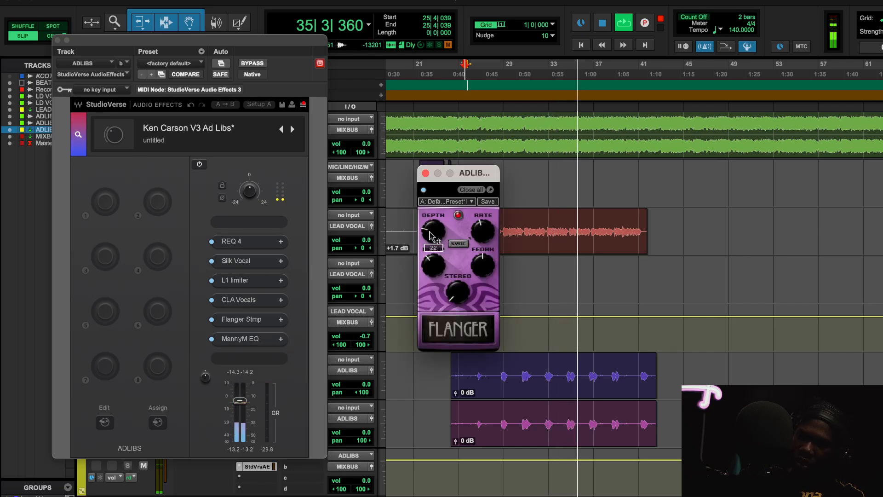
pyautogui.click(425, 173)
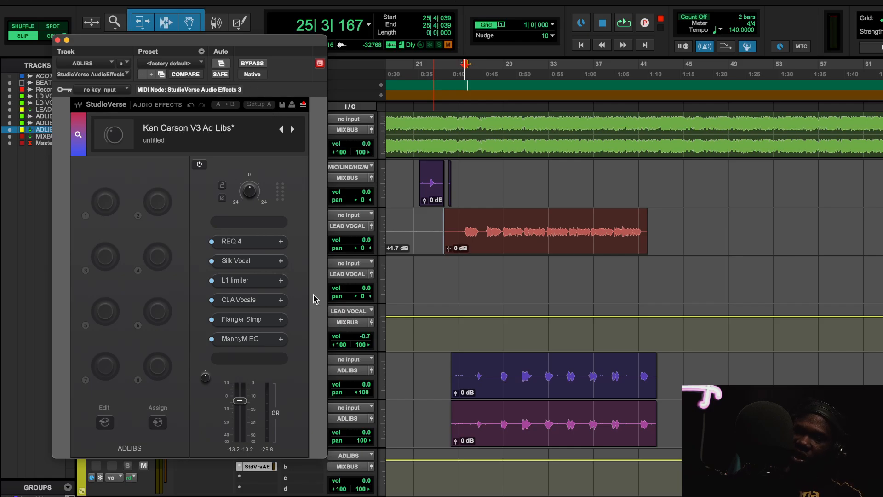
# - Review the CLA Vocals, L1 limiter and MannyM EQ settings in the ADLIBS chain, closing each plugin window
pyautogui.click(251, 304)
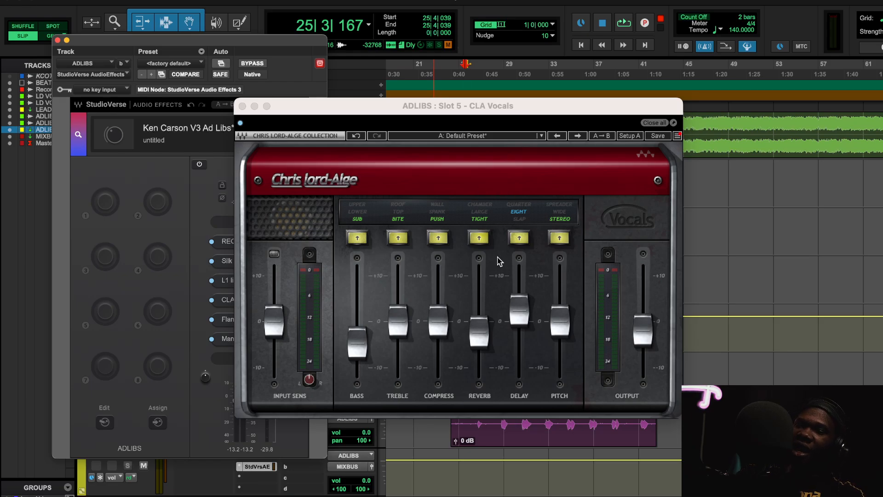
pyautogui.click(242, 106)
pyautogui.click(249, 281)
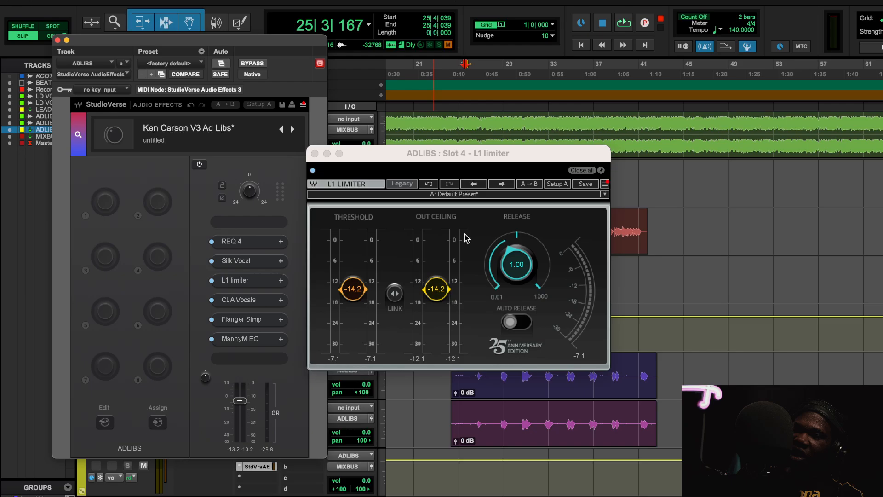
pyautogui.click(315, 153)
pyautogui.click(248, 338)
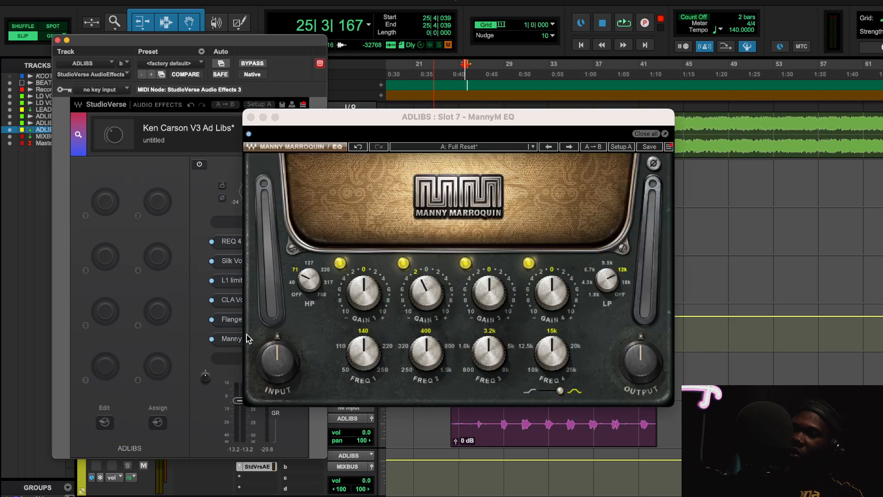
pyautogui.click(251, 117)
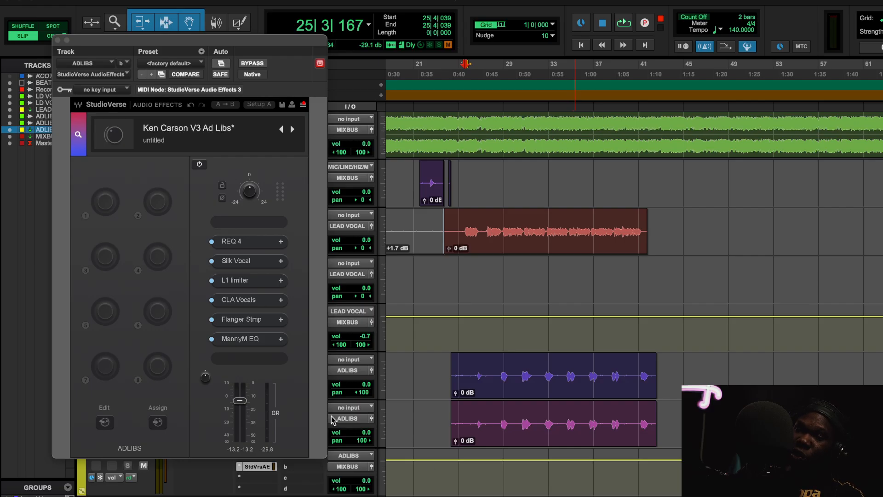